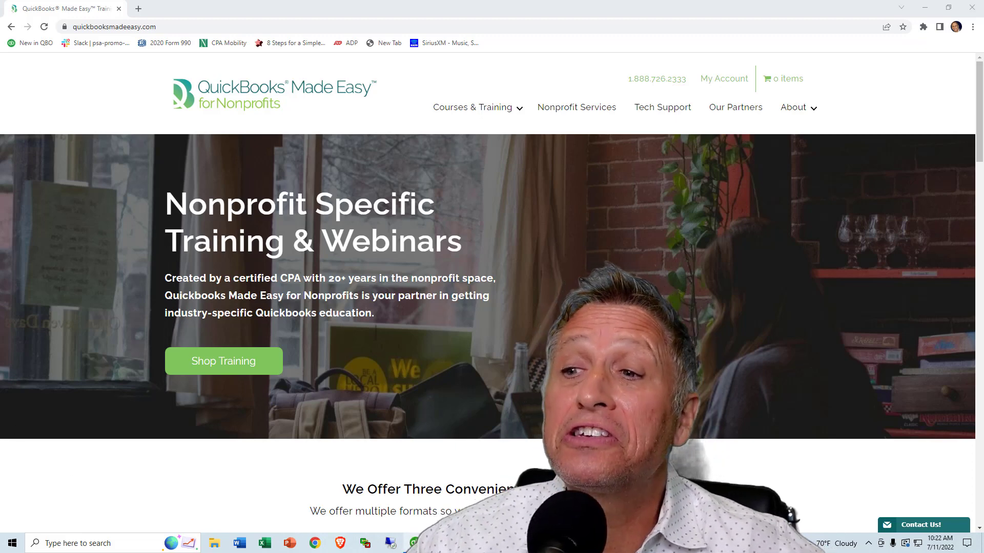
- Switch from the browser to QuickBooks Accountant Desktop with the Synergy Now company file
{"action": "left_click", "coordinate": [414, 547]}
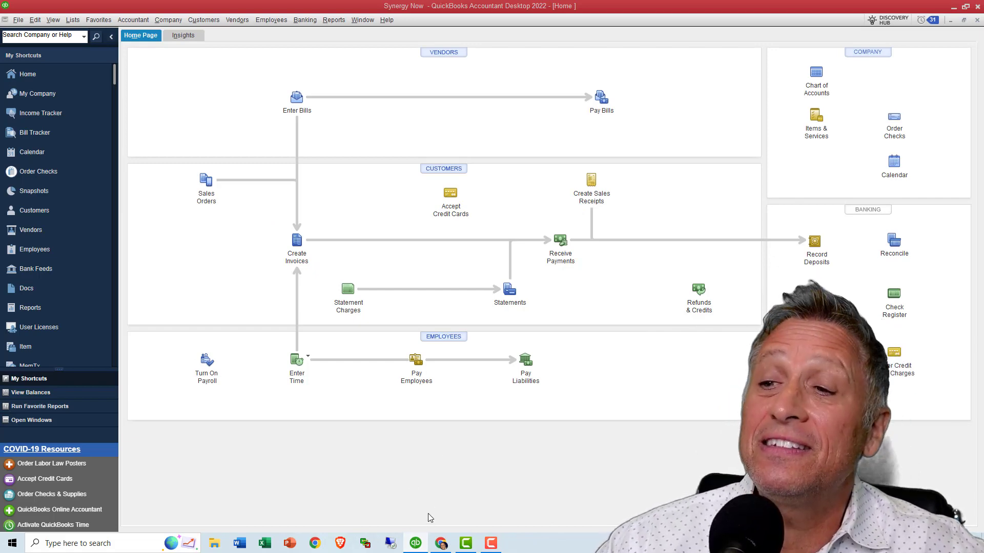
{"action": "mouse_move", "coordinate": [422, 542]}
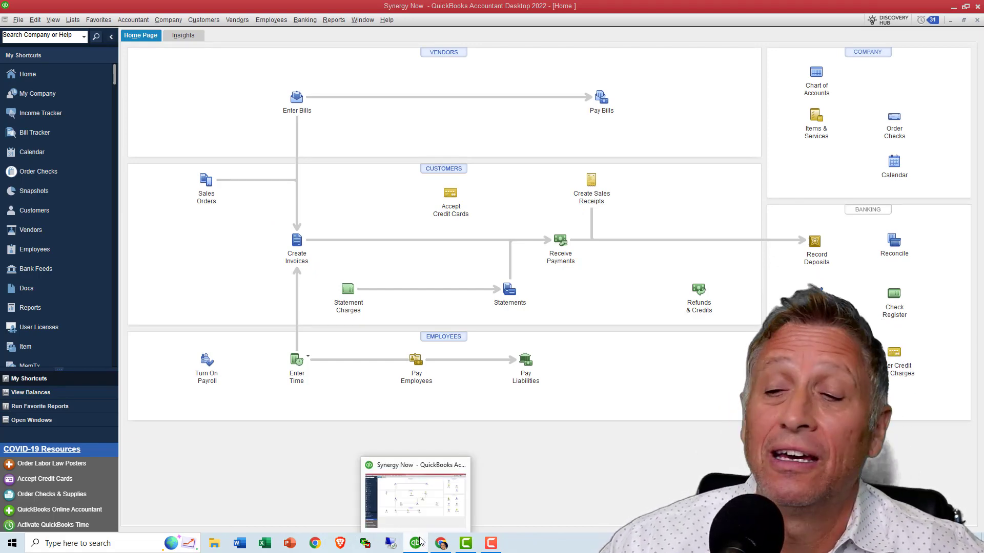
{"action": "left_click", "coordinate": [415, 543]}
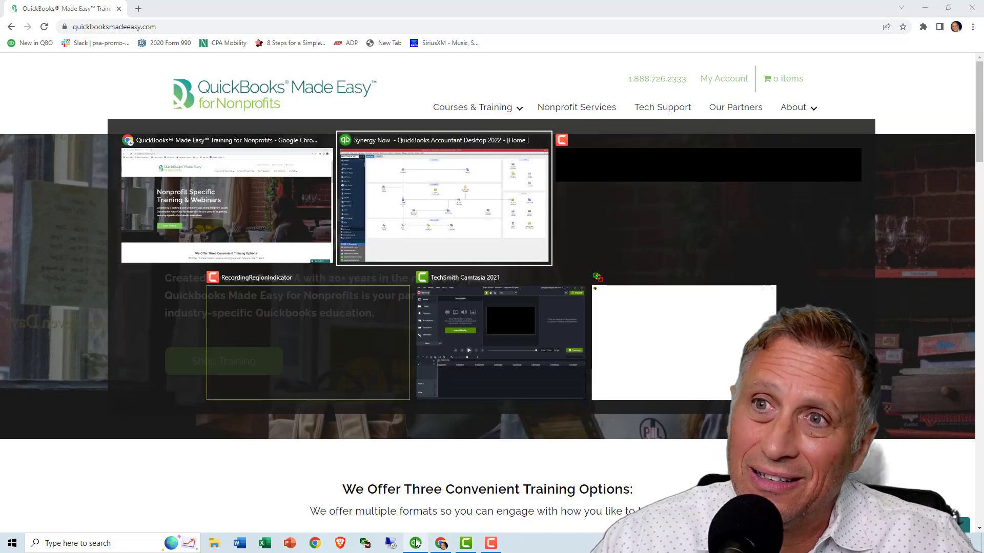
{"action": "left_click", "coordinate": [416, 543]}
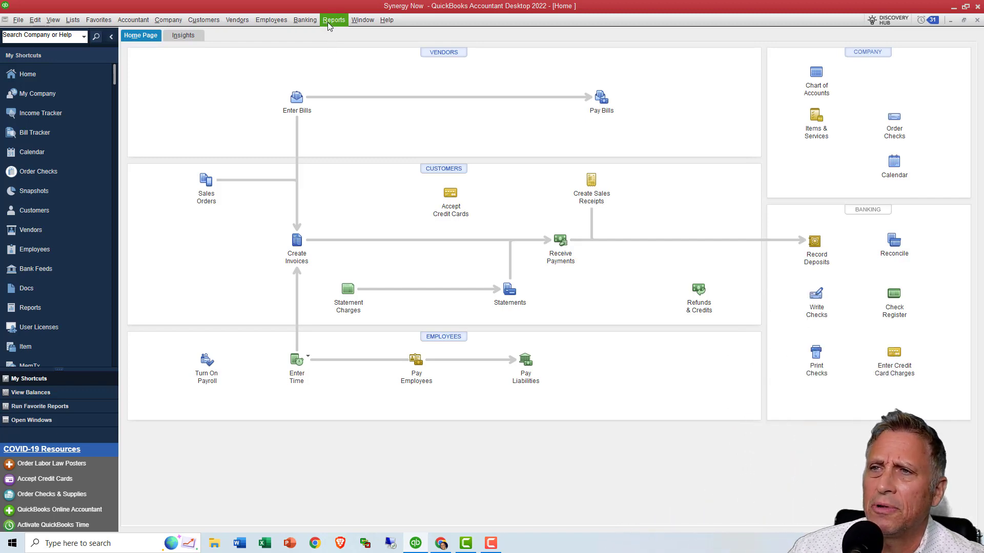
- Bring up the already open Profit & Loss report and examine its income, expense and missionary funds lines
{"action": "left_click", "coordinate": [356, 21]}
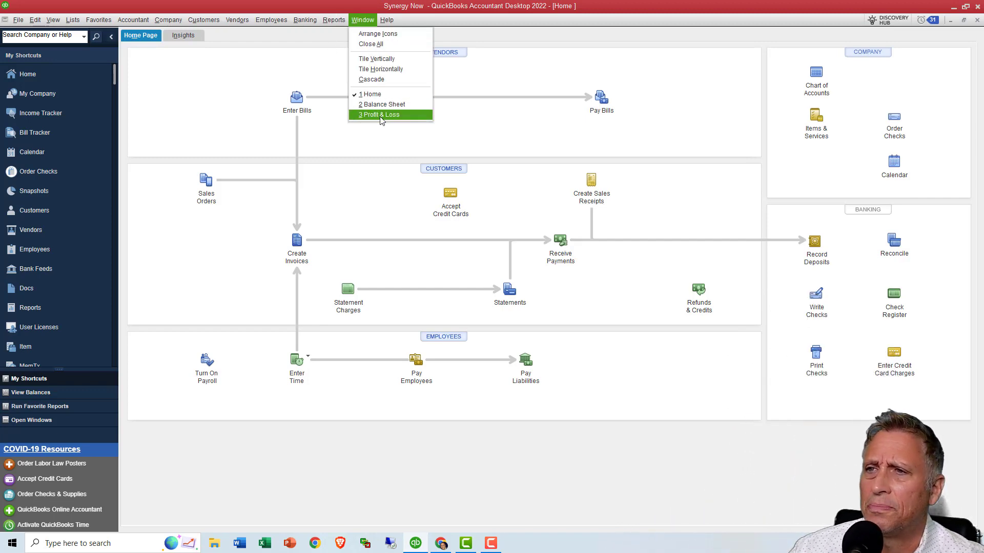
{"action": "left_click", "coordinate": [379, 114]}
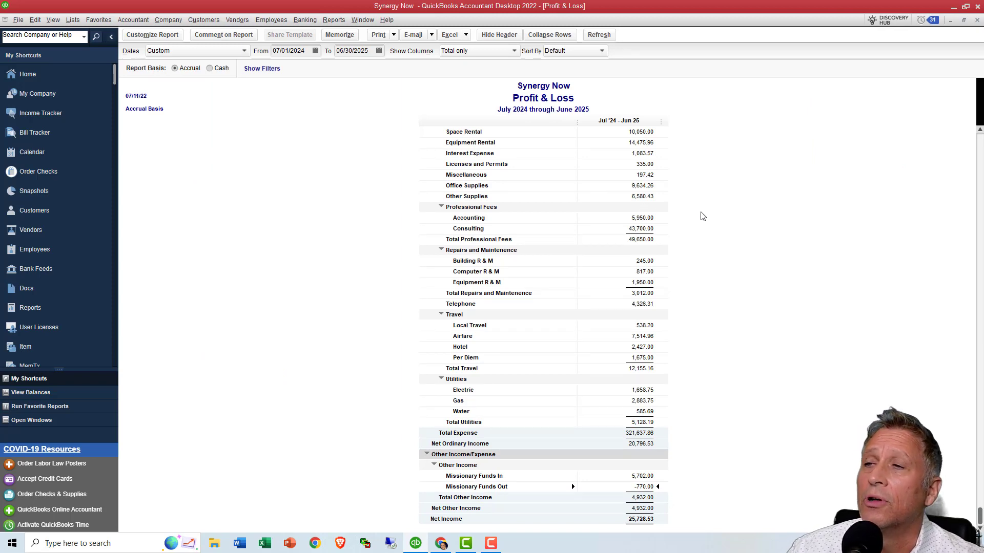
{"action": "scroll", "coordinate": [728, 207], "scroll_direction": "up", "scroll_amount": 2}
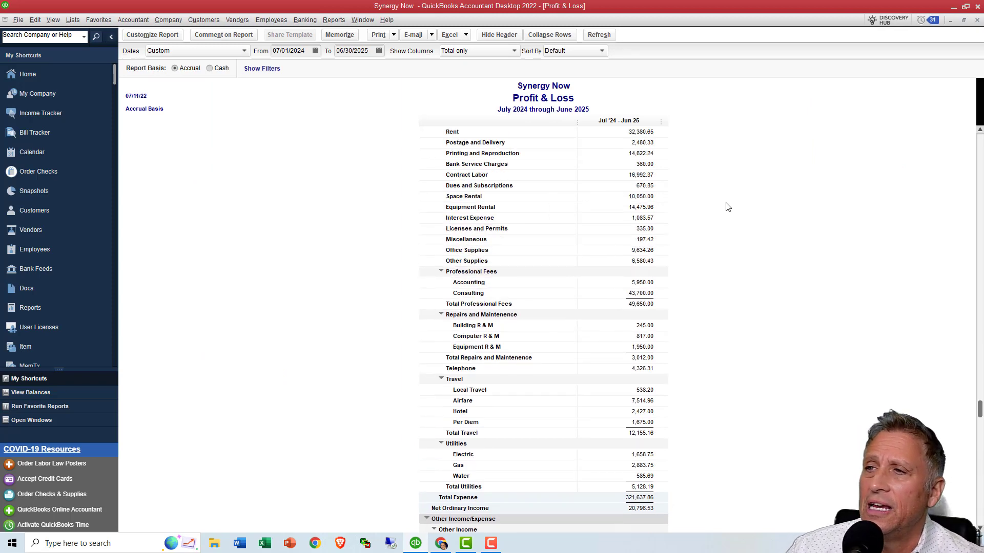
{"action": "scroll", "coordinate": [728, 207], "scroll_direction": "up", "scroll_amount": 5}
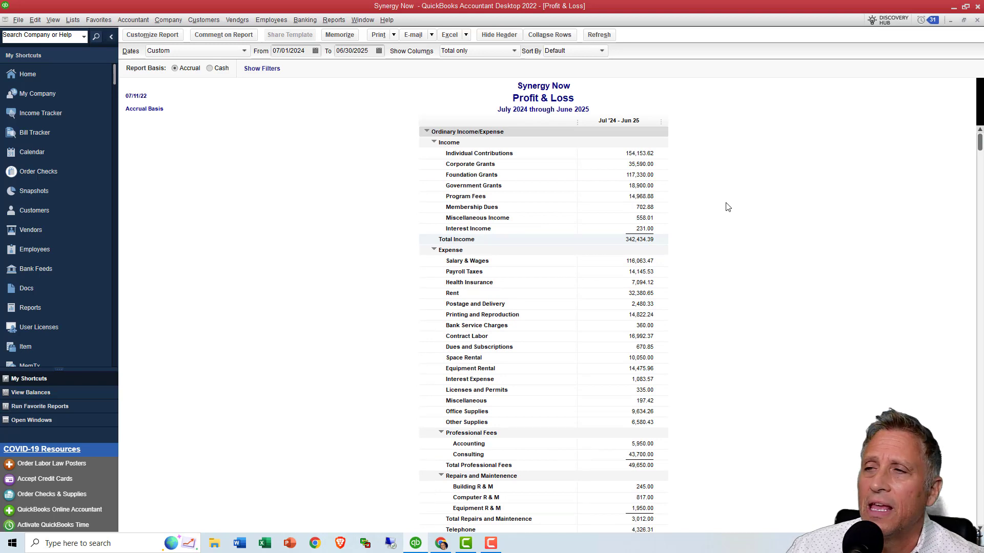
{"action": "scroll", "coordinate": [728, 207], "scroll_direction": "down", "scroll_amount": 7}
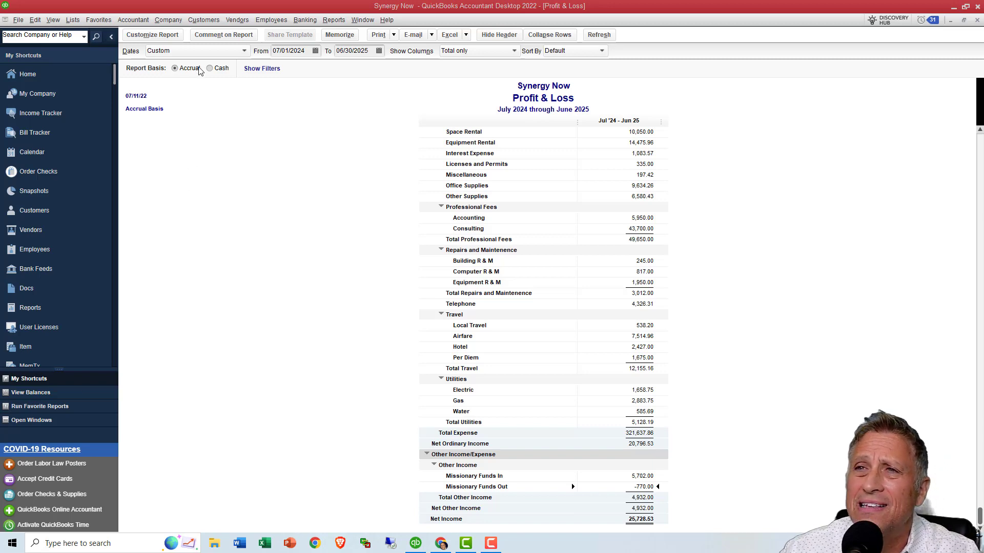
- Open the company's Item List
{"action": "left_click", "coordinate": [203, 20]}
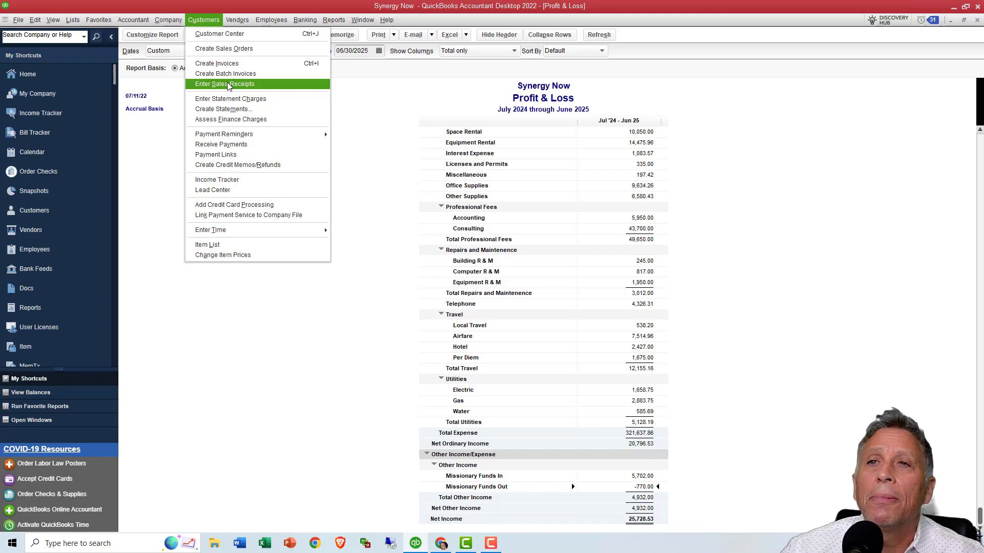
{"action": "mouse_move", "coordinate": [76, 24]}
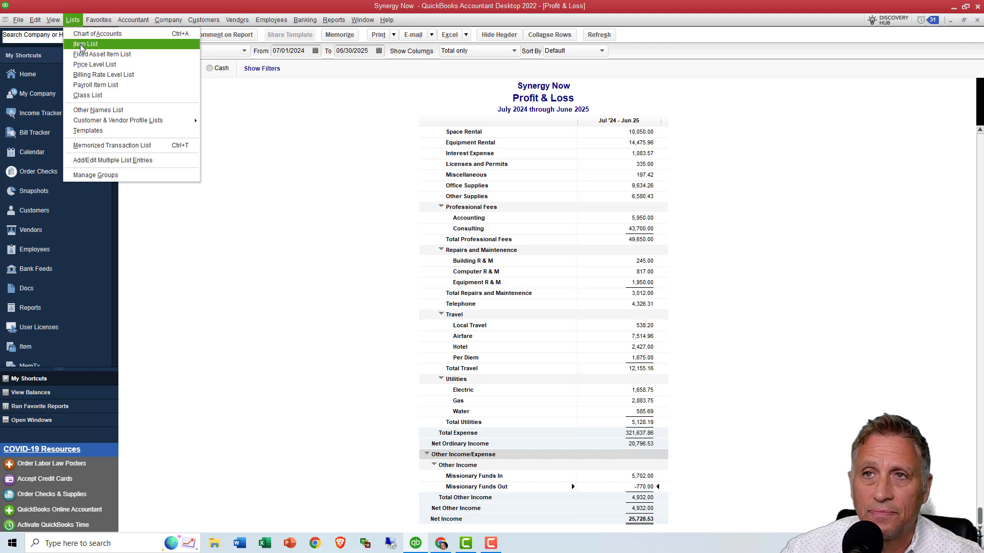
{"action": "left_click", "coordinate": [81, 44]}
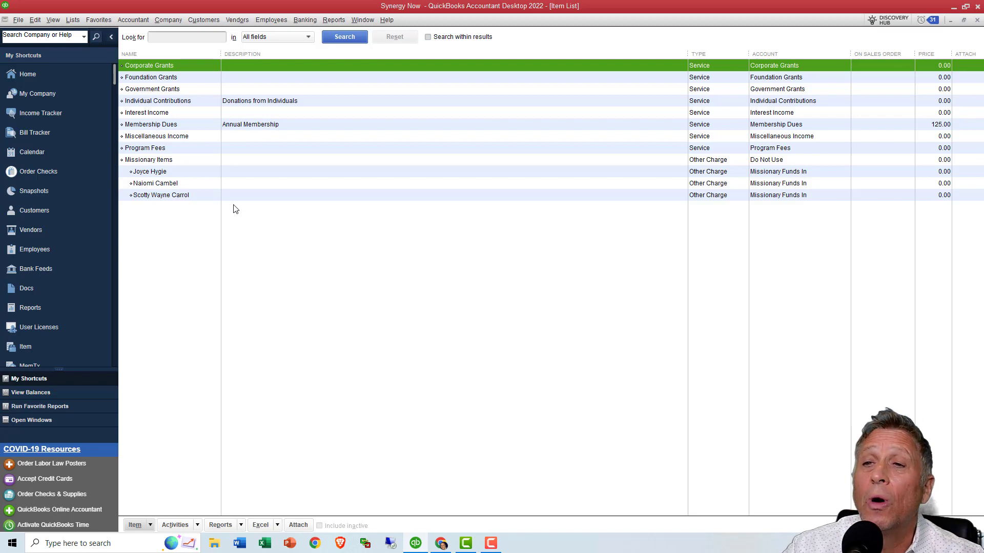
- Inspect the Missionary Items parent item's type, name and account, close it, and go through its three missionary subitems
{"action": "left_click", "coordinate": [189, 161]}
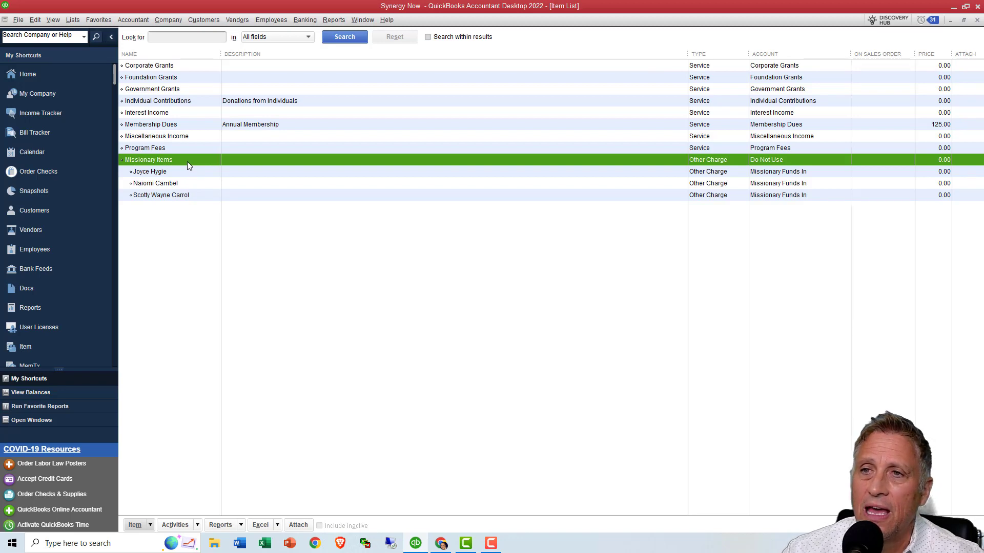
{"action": "double_click", "coordinate": [187, 161]}
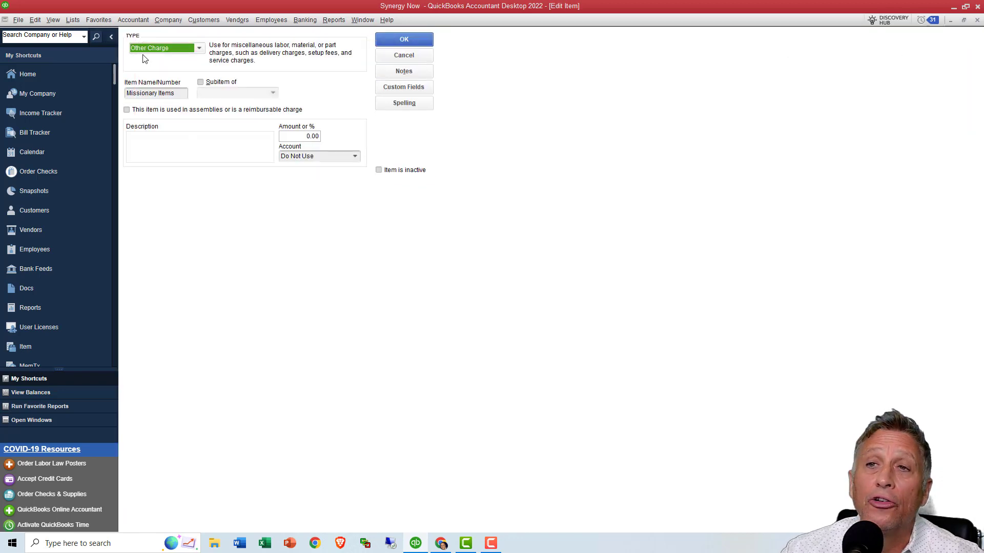
{"action": "left_click", "coordinate": [199, 49]}
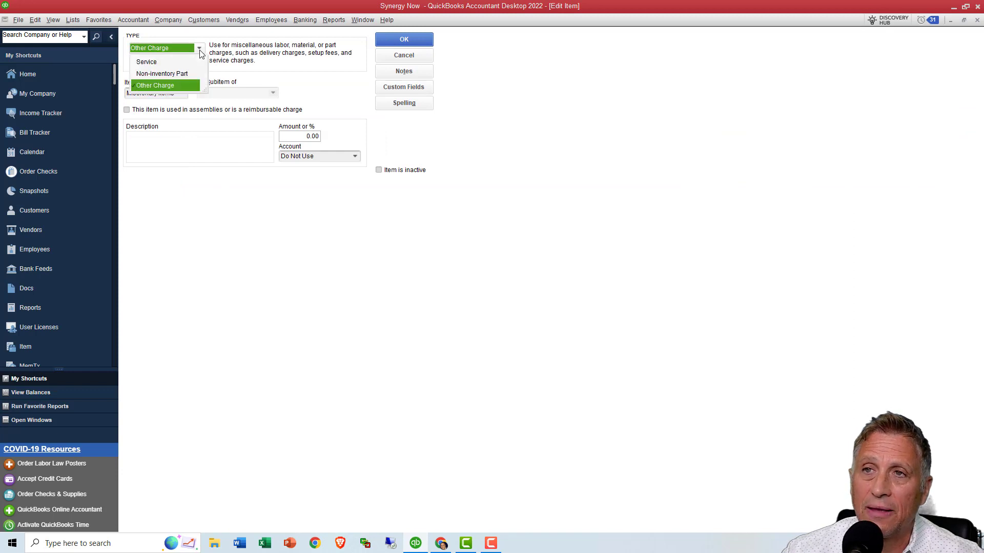
{"action": "left_click", "coordinate": [182, 91]}
{"action": "left_click", "coordinate": [178, 94]}
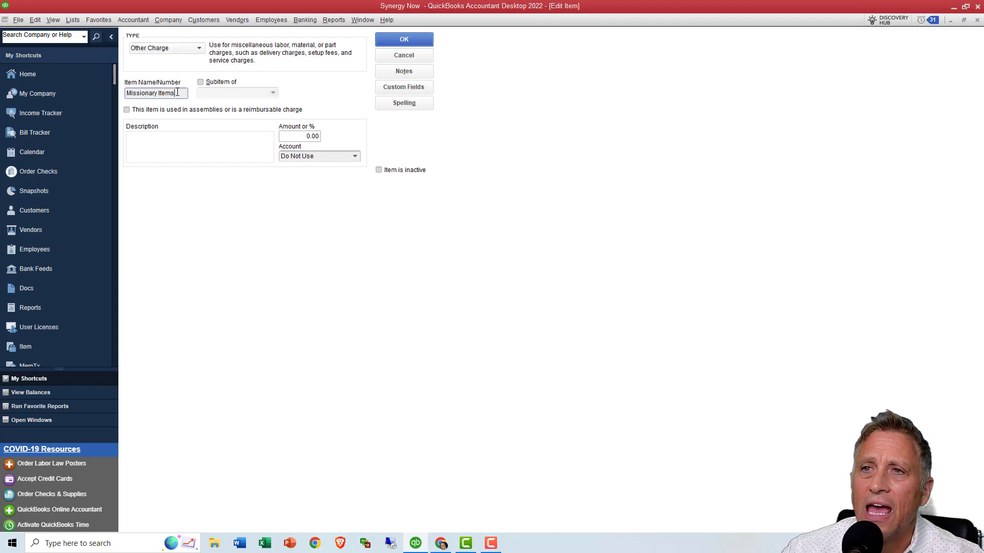
{"action": "left_click_drag", "start_coordinate": [159, 92], "coordinate": [126, 94]}
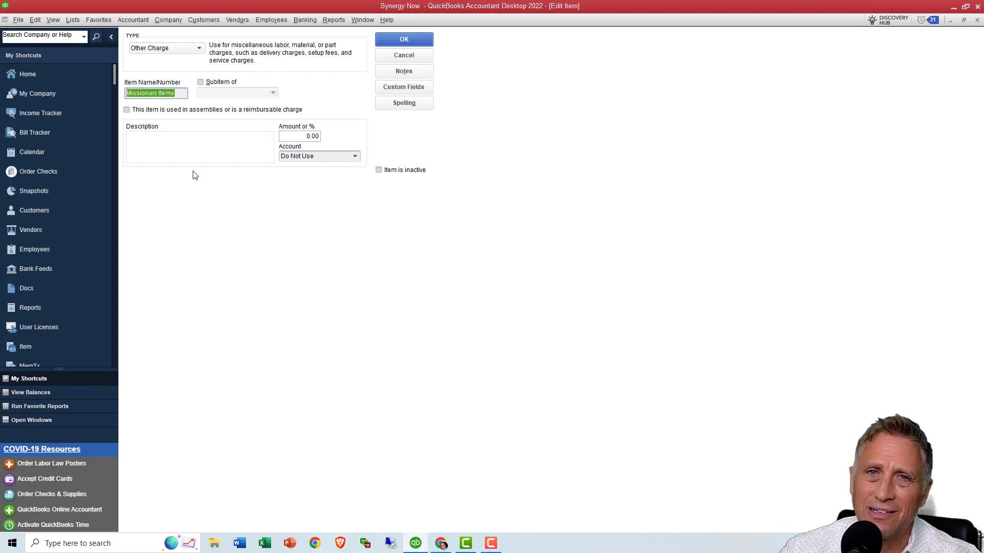
{"action": "left_click", "coordinate": [355, 158]}
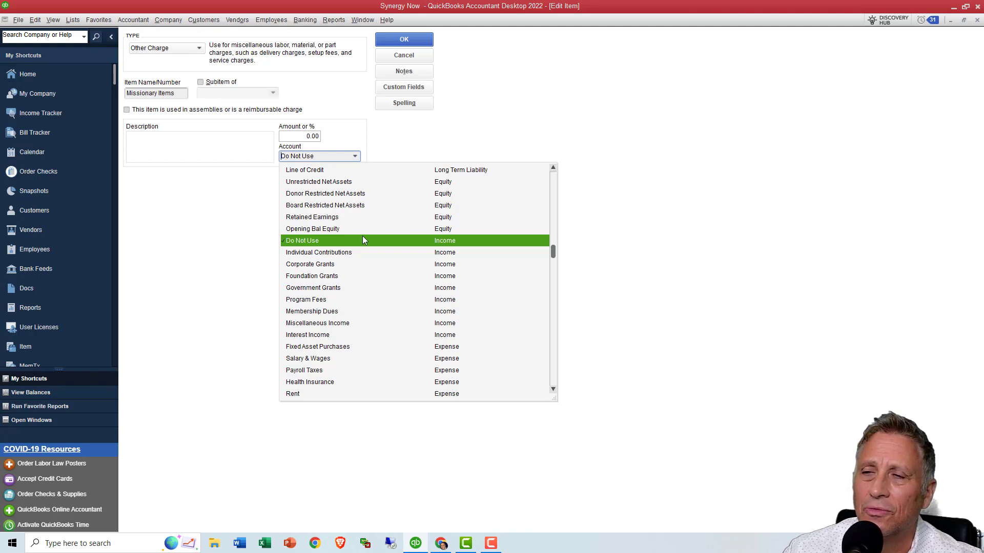
{"action": "left_click", "coordinate": [391, 44]}
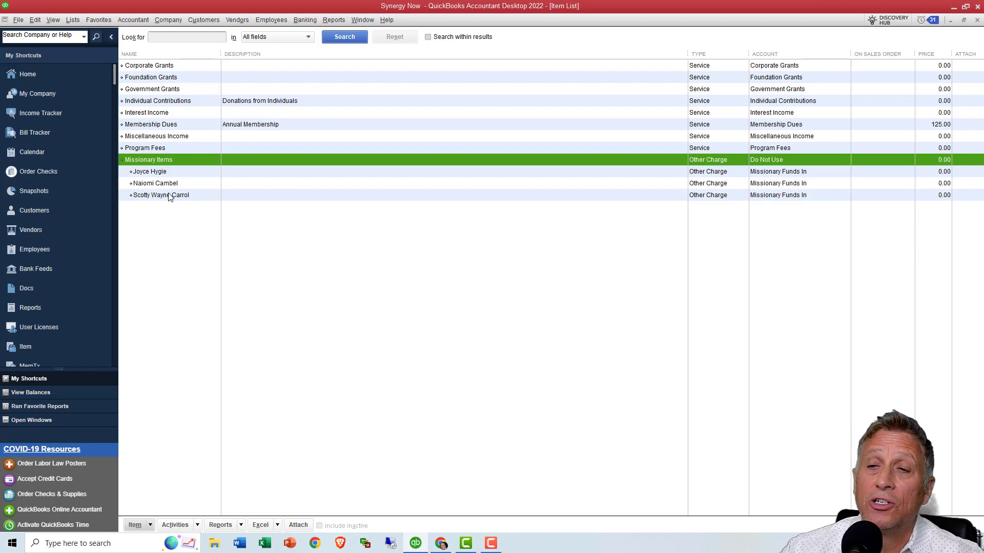
{"action": "left_click", "coordinate": [168, 174]}
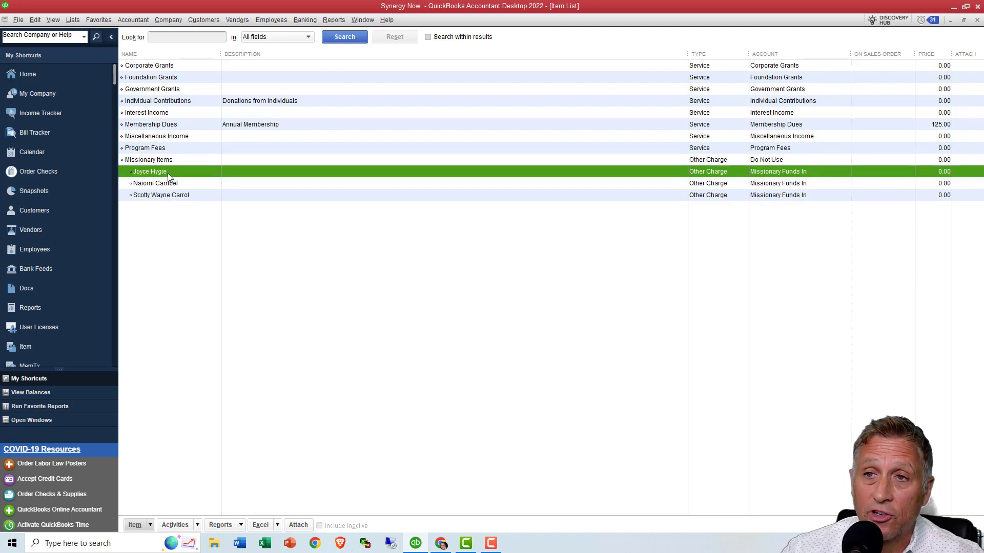
{"action": "left_click", "coordinate": [172, 186]}
{"action": "left_click", "coordinate": [176, 197]}
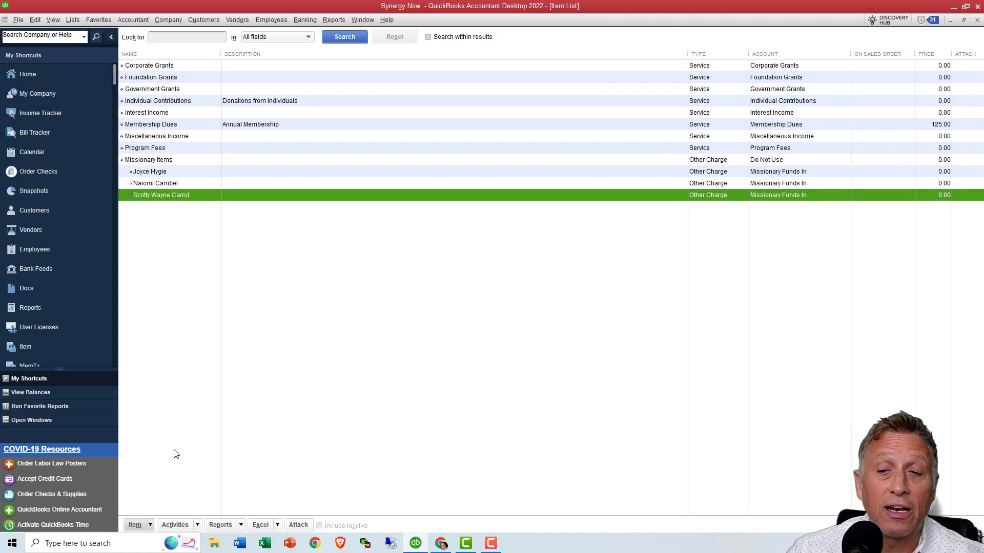
- Start a new item of type Other Charge and enter the missionary's full name as the item name
{"action": "left_click", "coordinate": [151, 525]}
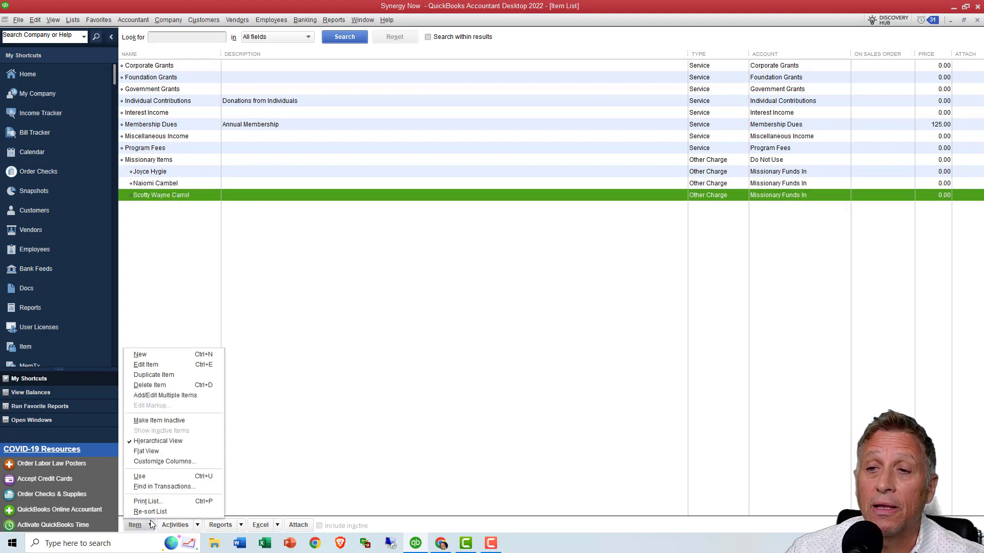
{"action": "left_click", "coordinate": [142, 359]}
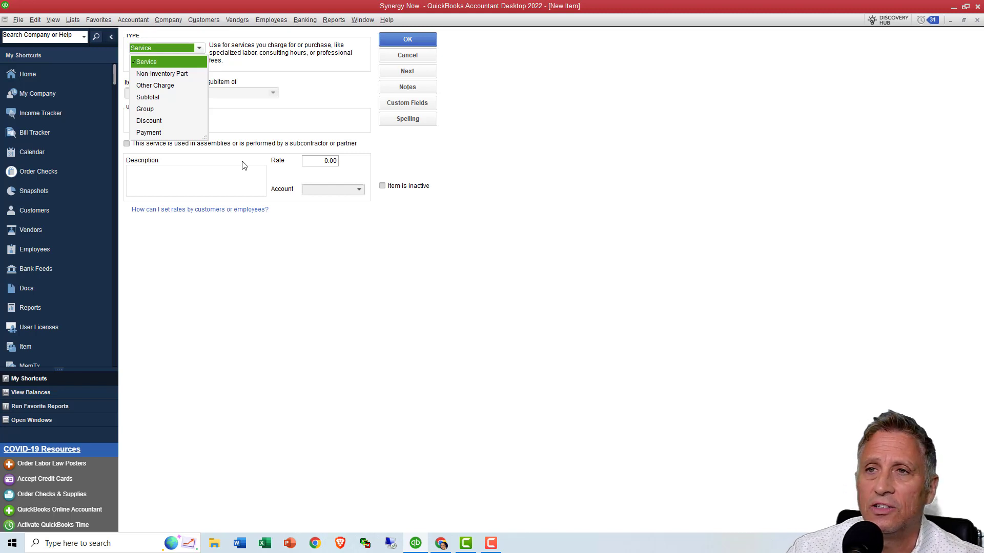
{"action": "left_click", "coordinate": [166, 86]}
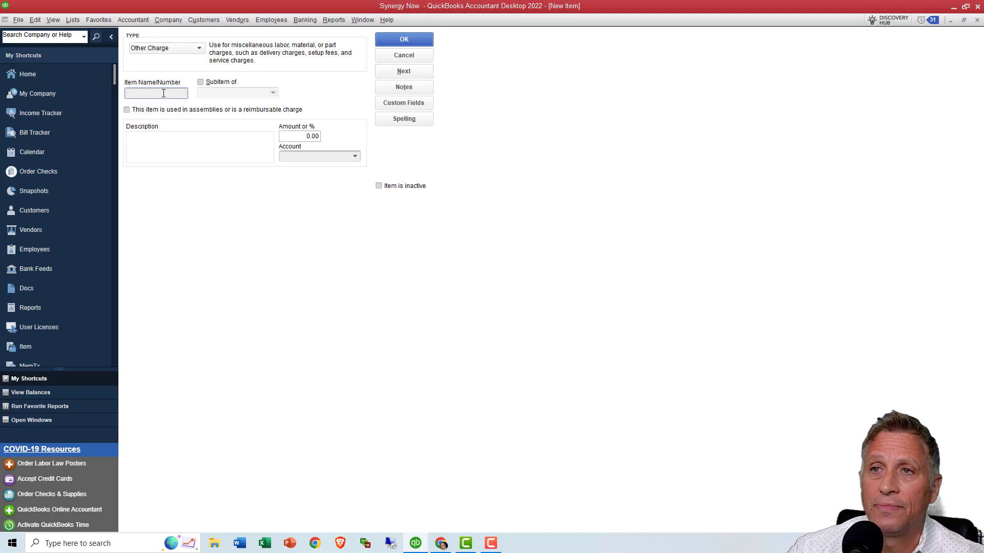
{"action": "left_click", "coordinate": [163, 92]}
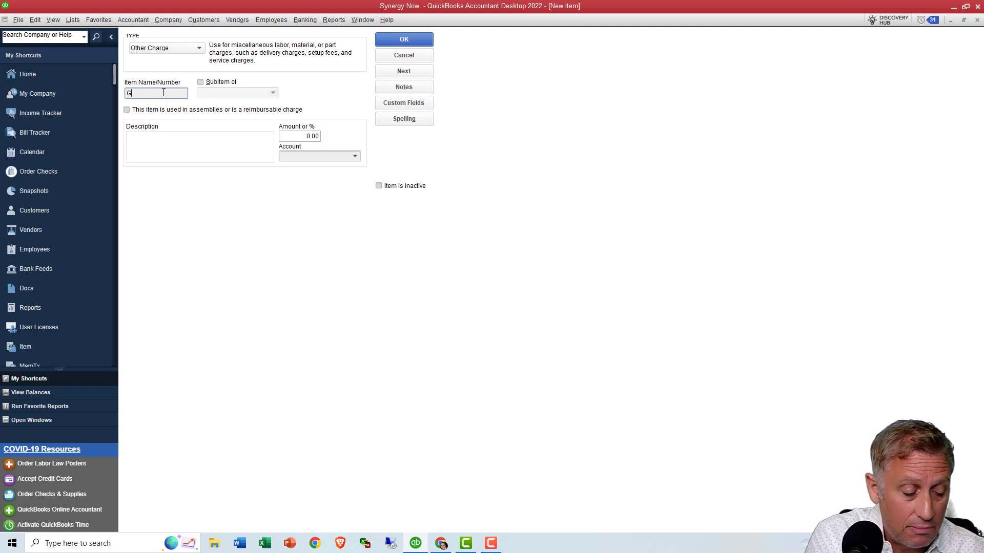
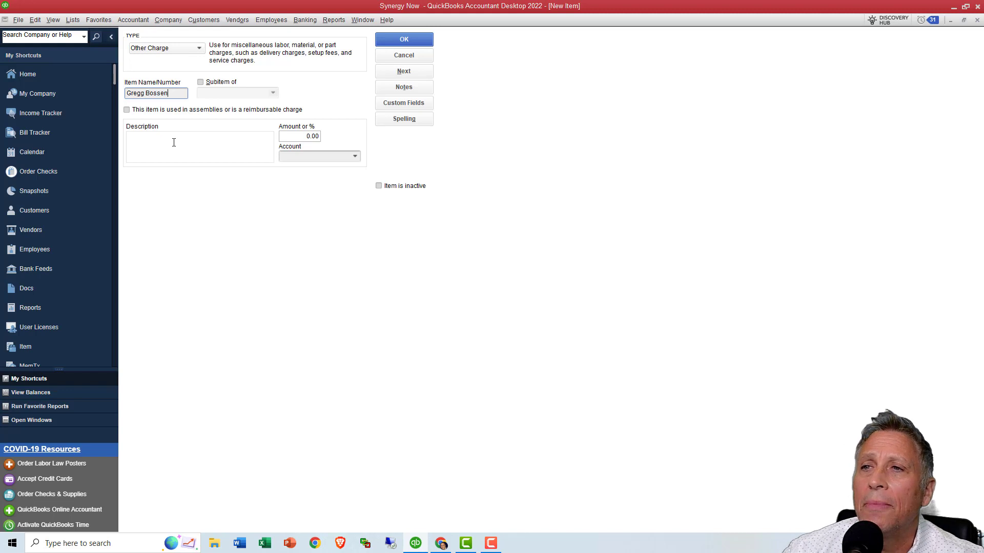
- Set the new item's account to Missionary Funds Out
{"action": "left_click", "coordinate": [304, 157]}
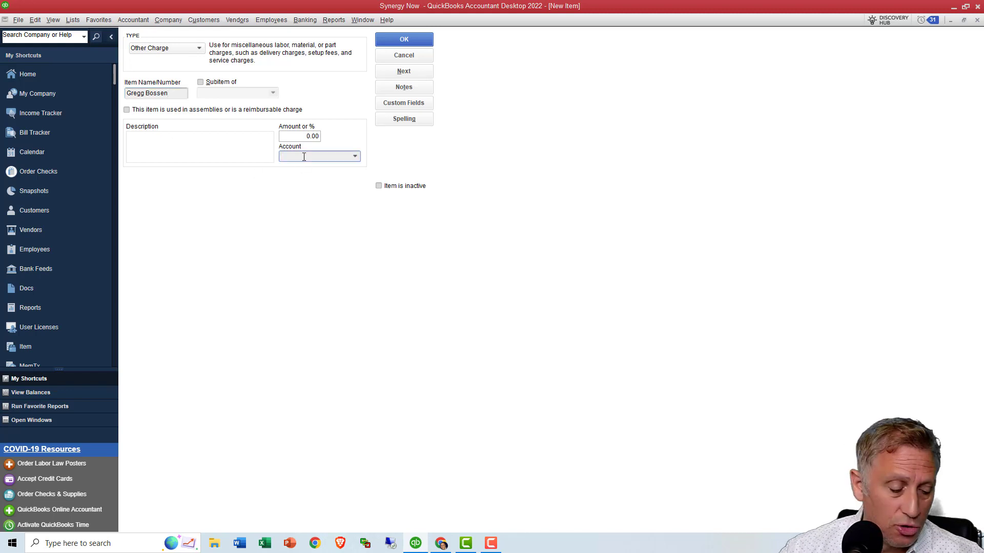
{"action": "type", "text": "Missionary Funds Out"}
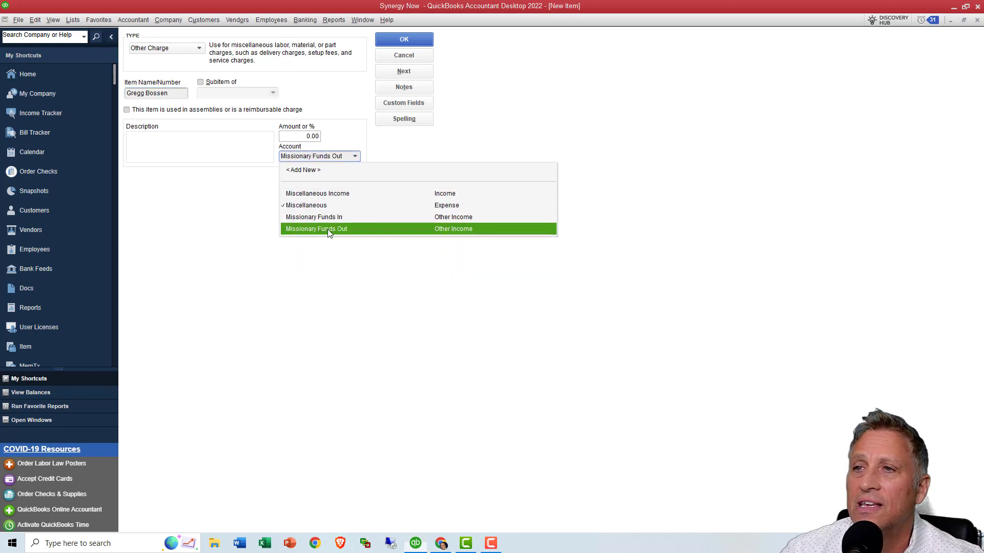
{"action": "left_click", "coordinate": [330, 229]}
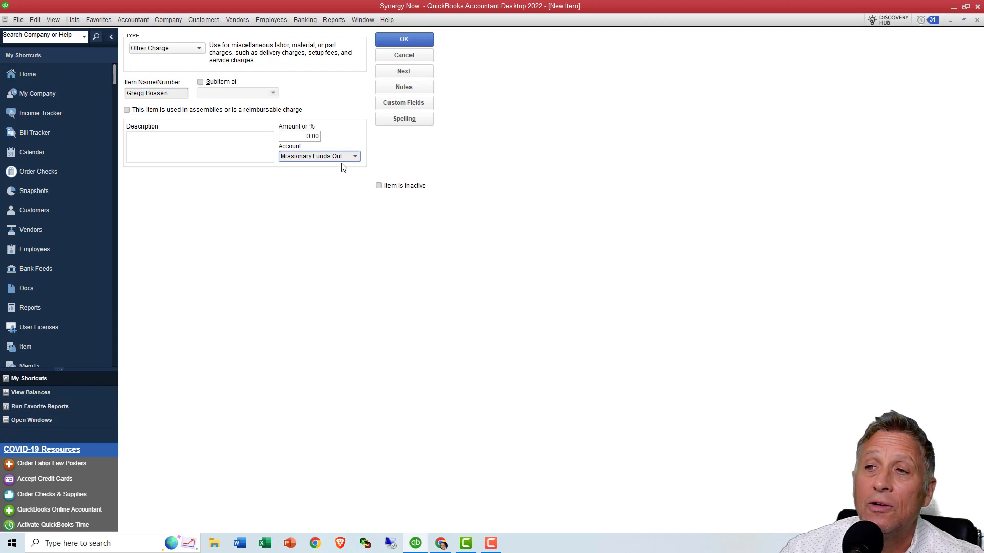
{"action": "left_click_drag", "start_coordinate": [345, 156], "coordinate": [280, 159]}
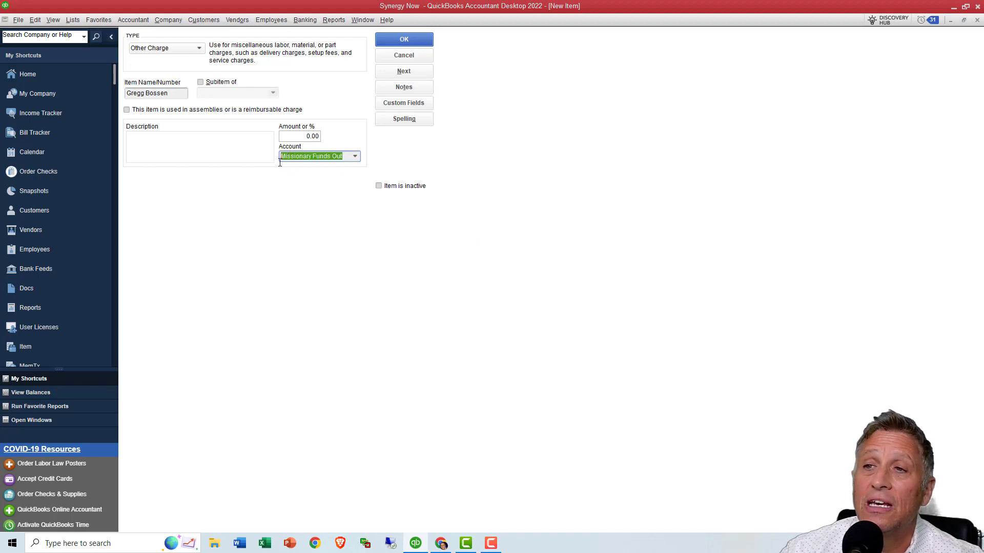
{"action": "left_click", "coordinate": [354, 156]}
{"action": "left_click", "coordinate": [355, 156]}
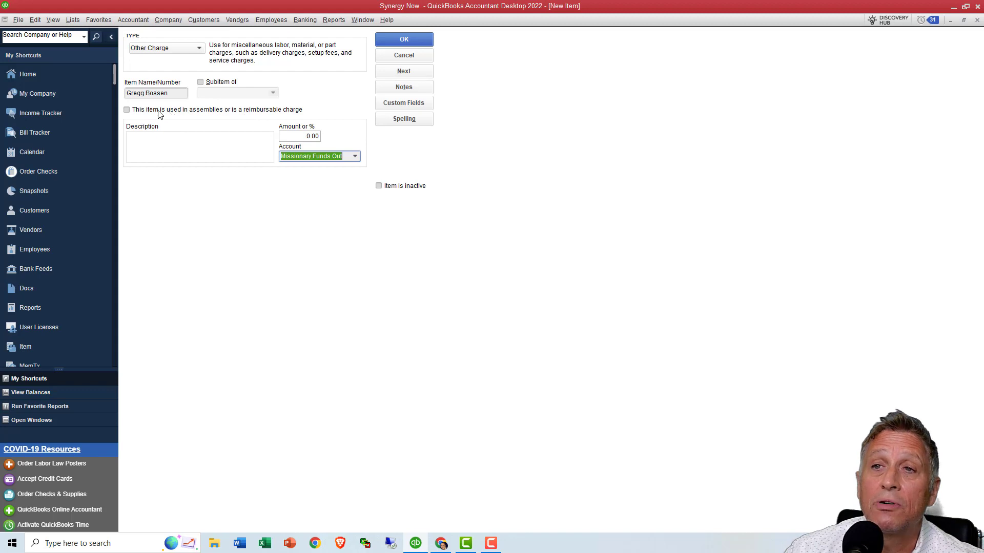
- Mark the item as used in assemblies or a reimbursable charge and set its expense account to Missionary Funds Out
{"action": "left_click", "coordinate": [128, 109]}
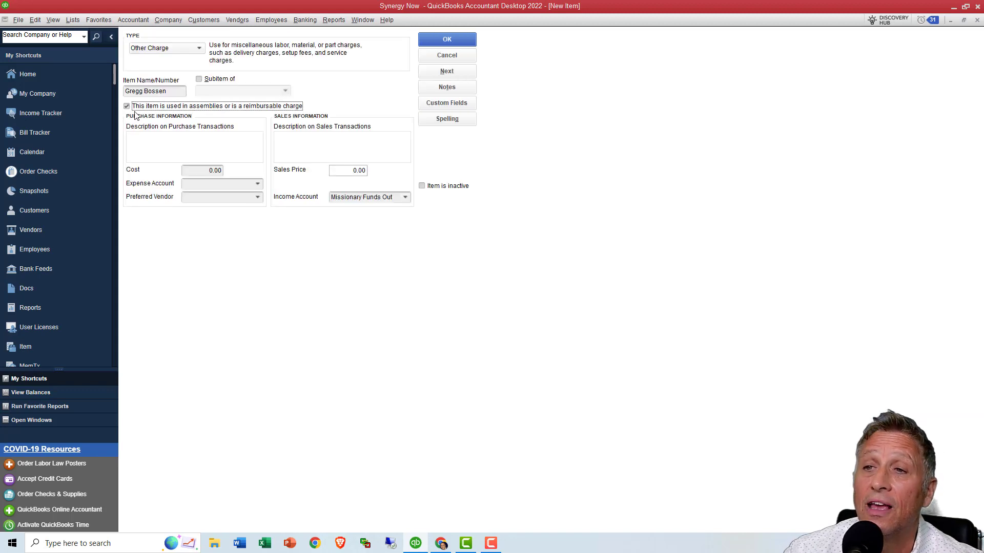
{"action": "left_click", "coordinate": [224, 184]}
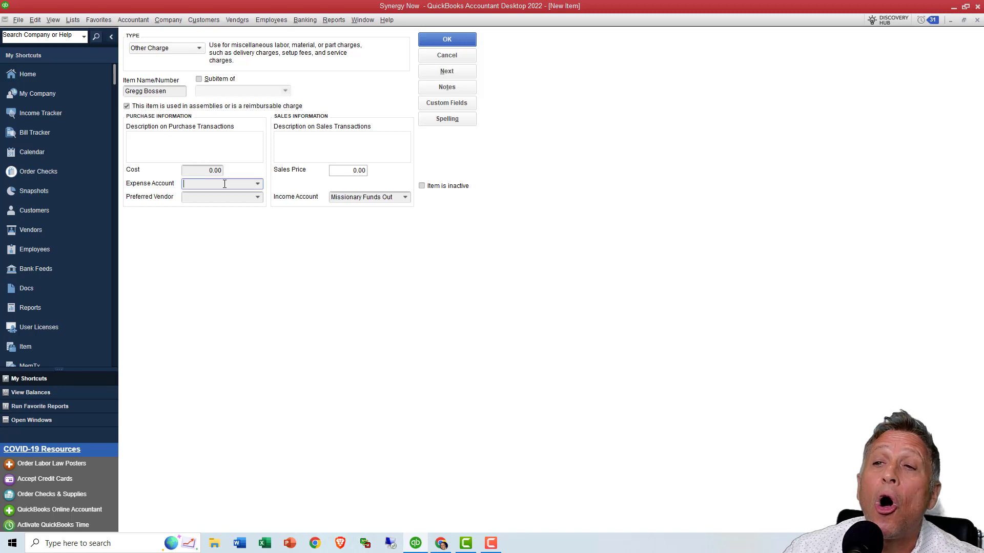
{"action": "type", "text": "Miscellaneous"}
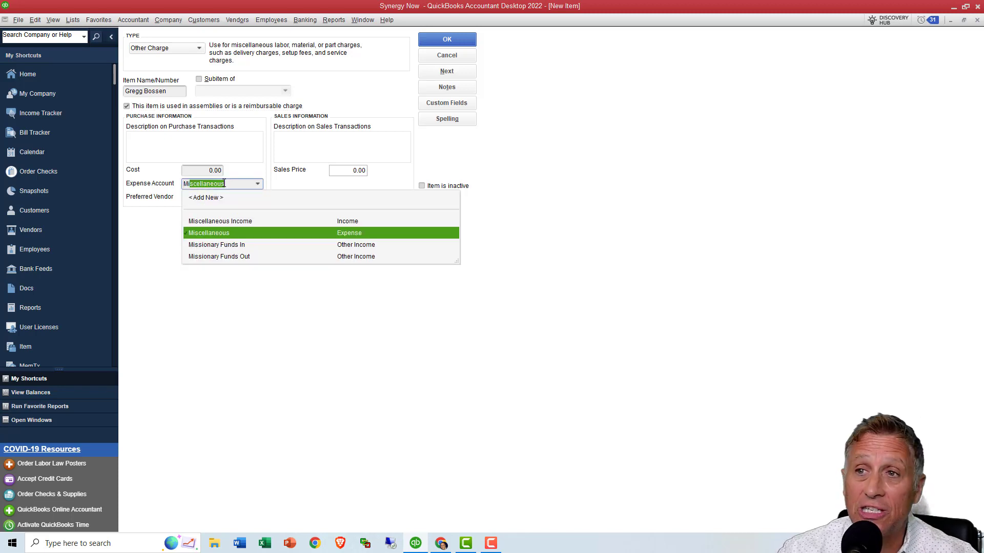
{"action": "left_click", "coordinate": [227, 256]}
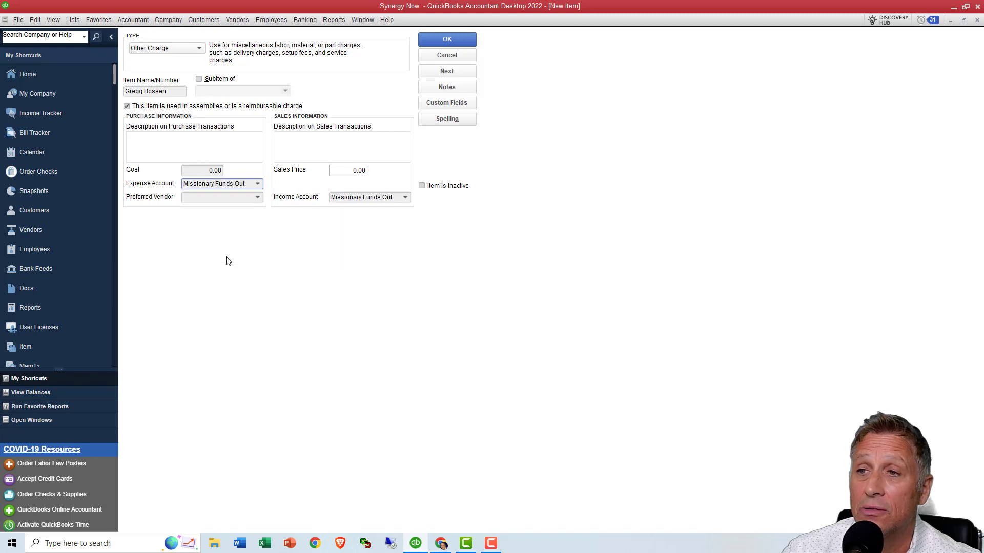
- Set the new item's income account to Missionary Funds In
{"action": "left_click", "coordinate": [404, 196]}
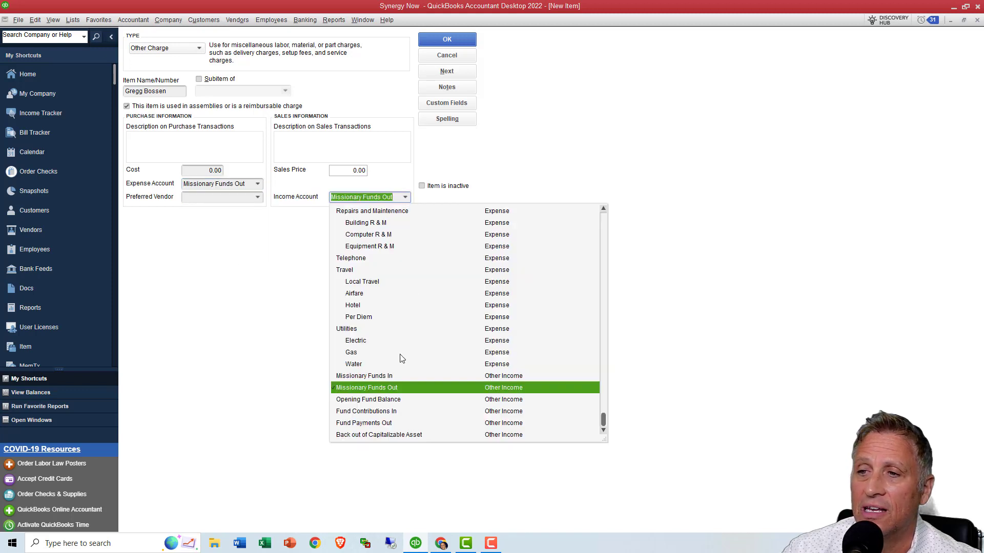
{"action": "left_click", "coordinate": [386, 375]}
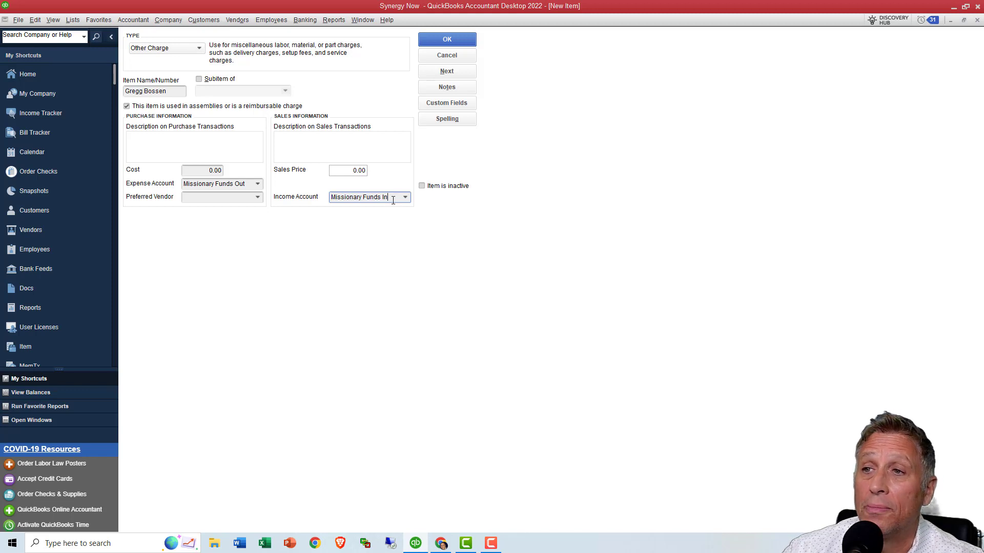
{"action": "left_click_drag", "start_coordinate": [393, 199], "coordinate": [324, 204]}
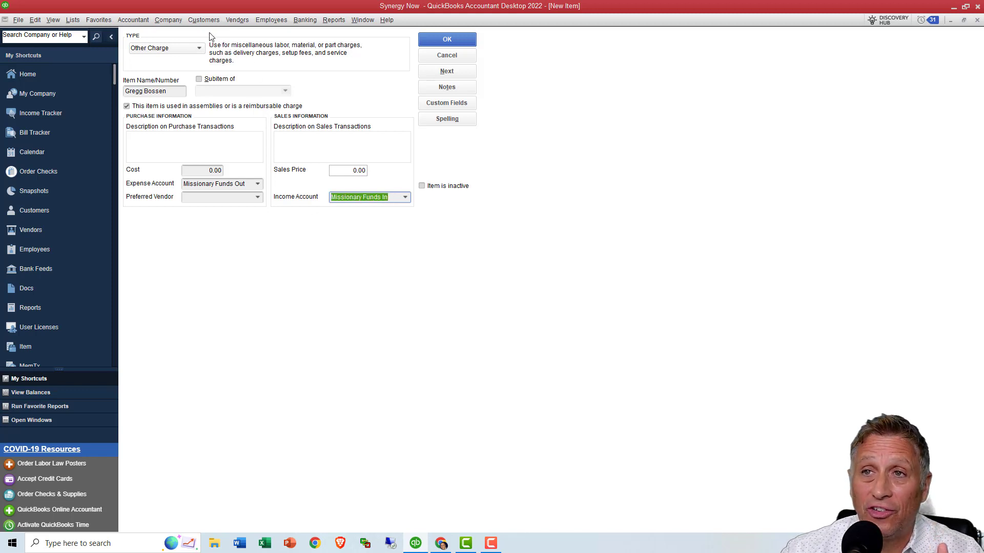
- Open a blank check and compare its expense and item detail sections
{"action": "left_click", "coordinate": [301, 22]}
{"action": "left_click", "coordinate": [303, 35]}
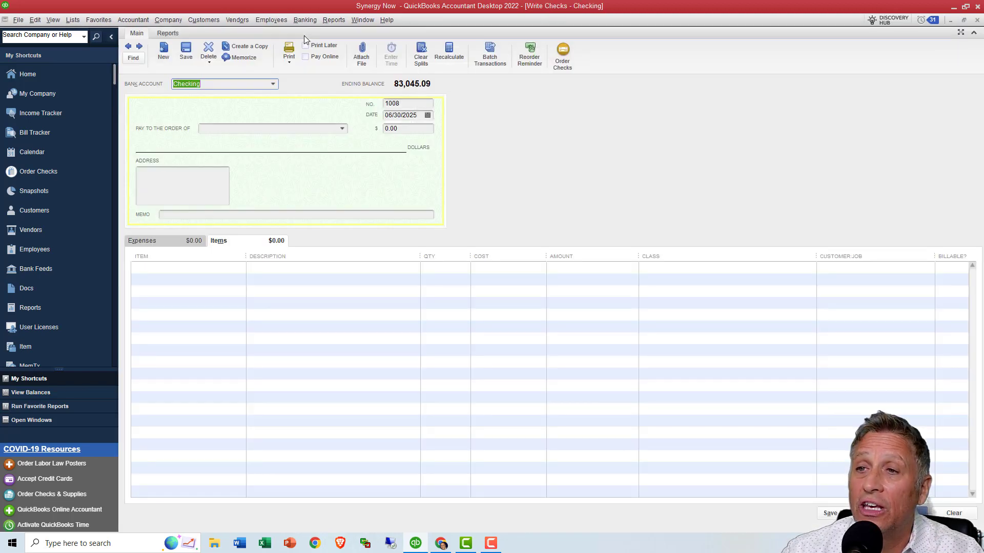
{"action": "left_click", "coordinate": [173, 242]}
{"action": "left_click", "coordinate": [225, 243]}
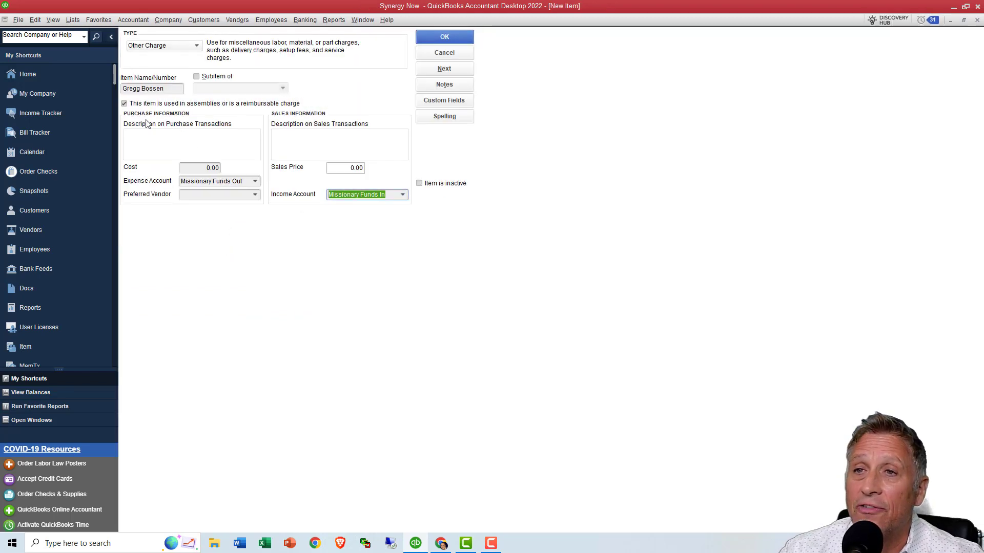
- Review the new item's name, expense account and income account
{"action": "left_click_drag", "start_coordinate": [248, 180], "coordinate": [178, 181]}
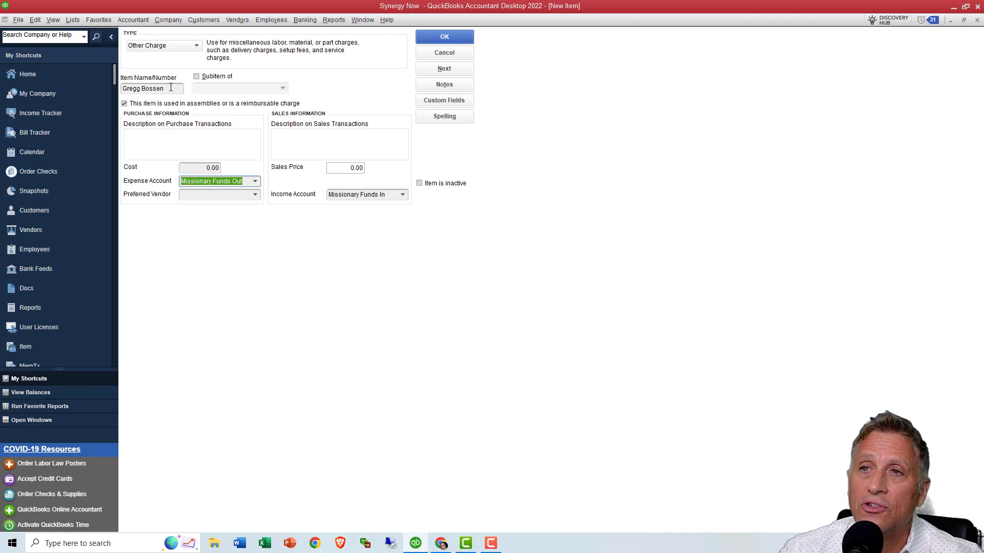
{"action": "left_click_drag", "start_coordinate": [176, 93], "coordinate": [122, 102]}
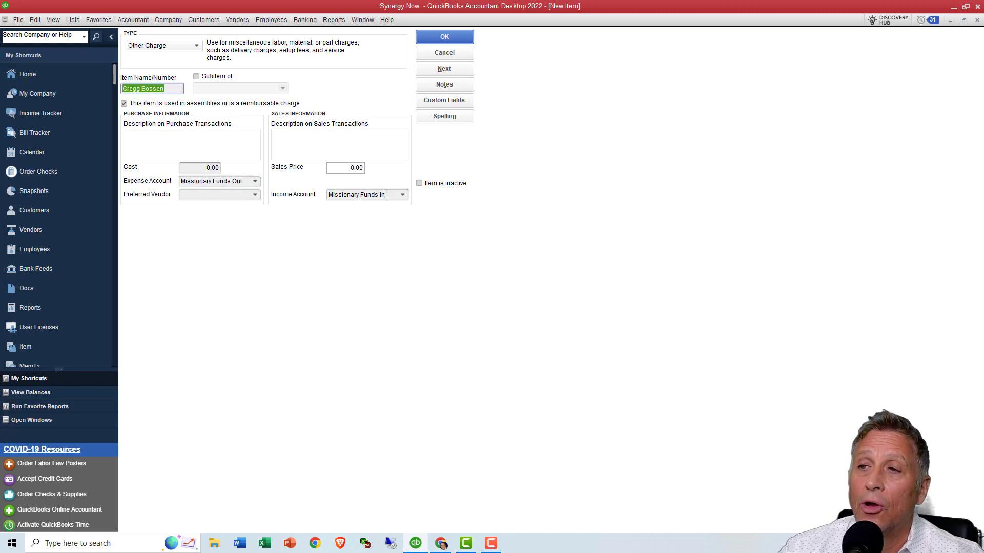
{"action": "left_click_drag", "start_coordinate": [388, 195], "coordinate": [328, 198]}
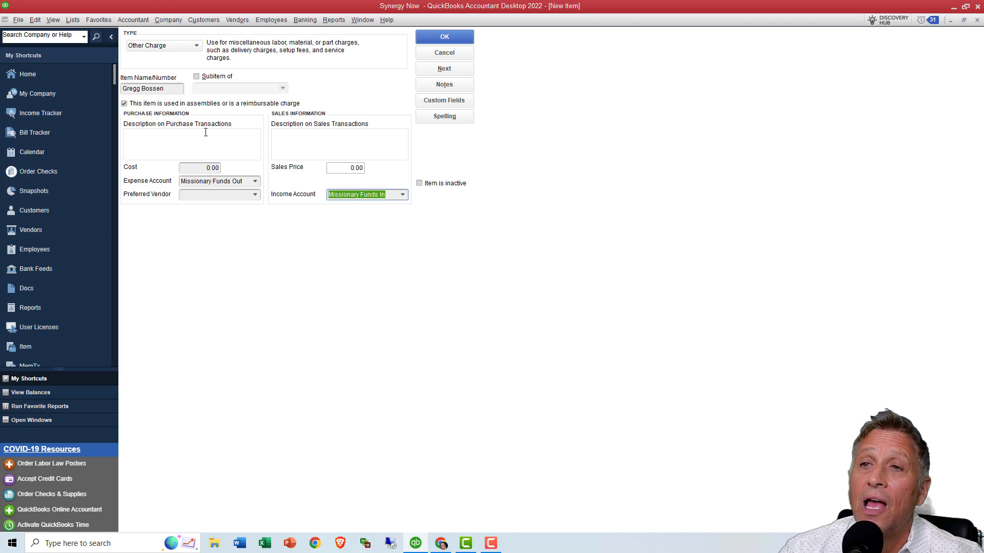
{"action": "left_click", "coordinate": [171, 89]}
{"action": "left_click_drag", "start_coordinate": [170, 90], "coordinate": [122, 90]}
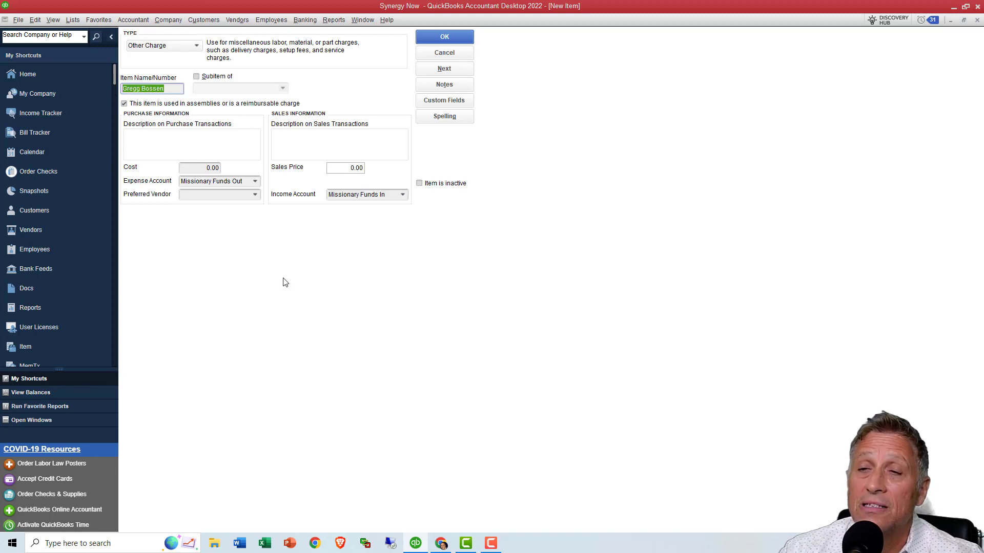
{"action": "left_click_drag", "start_coordinate": [242, 182], "coordinate": [181, 183]}
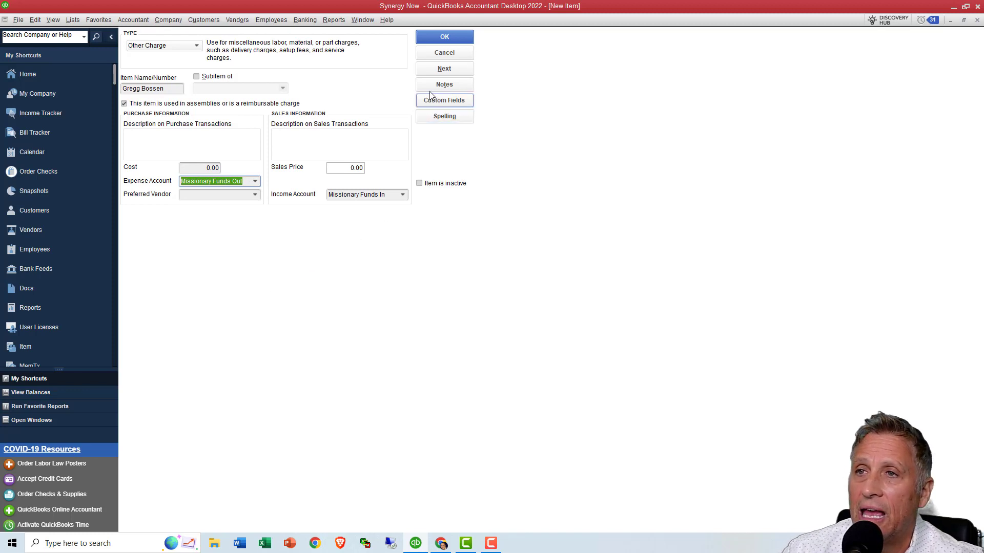
- Make the new item a subitem of Missionary Items and save it
{"action": "left_click", "coordinate": [197, 76]}
{"action": "left_click", "coordinate": [205, 89]}
{"action": "type", "text": "Missionary Items"}
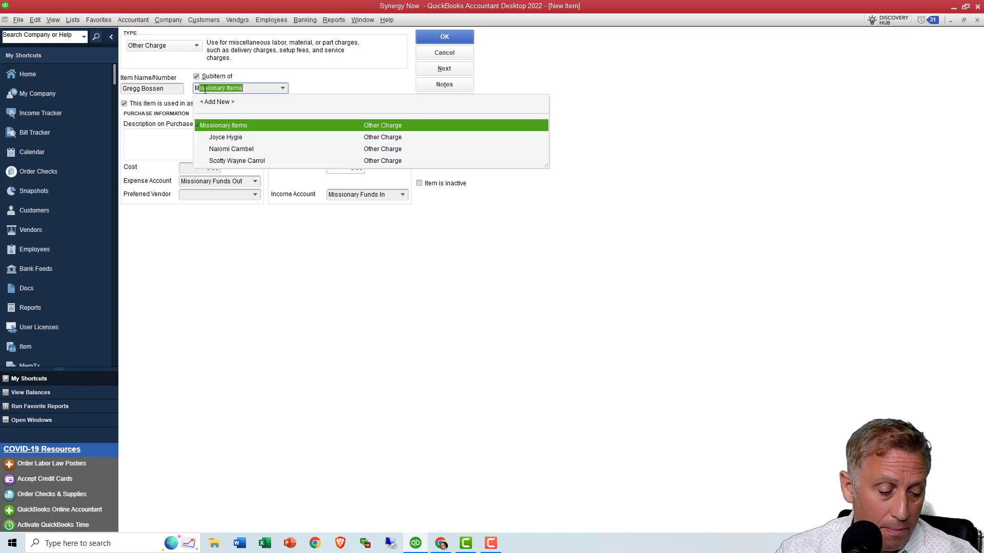
{"action": "left_click", "coordinate": [235, 124]}
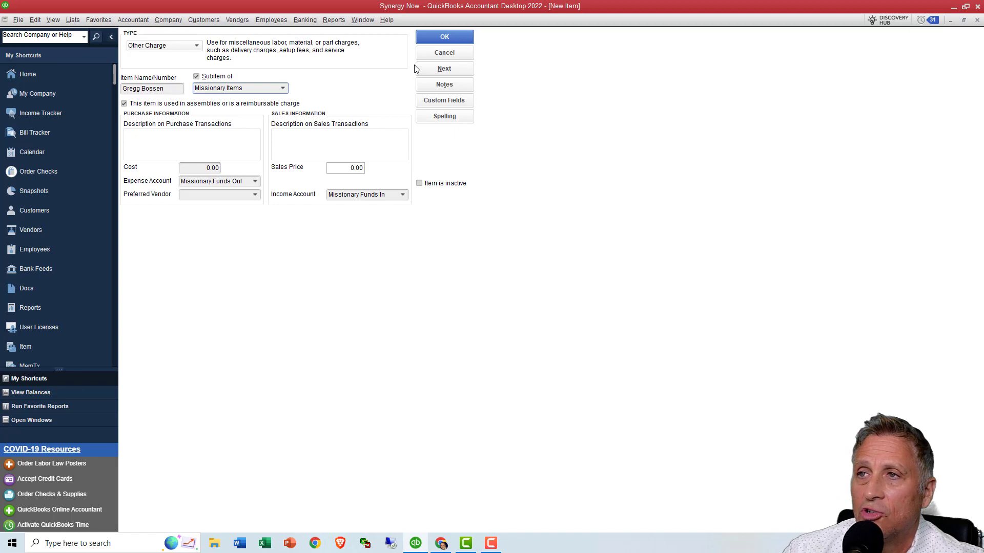
{"action": "left_click", "coordinate": [432, 42]}
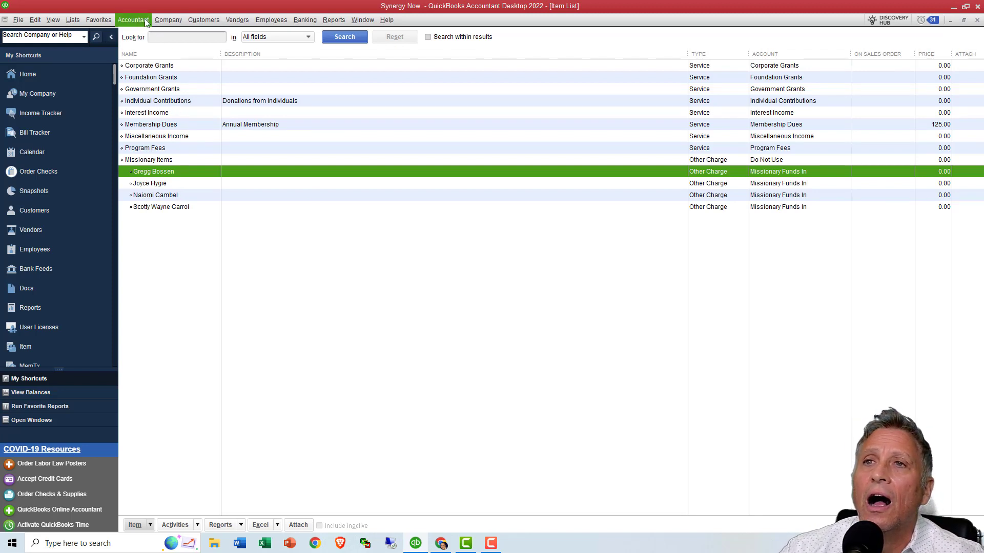
- Start a new sales receipt and choose an existing individual donor as the customer
{"action": "left_click", "coordinate": [204, 19]}
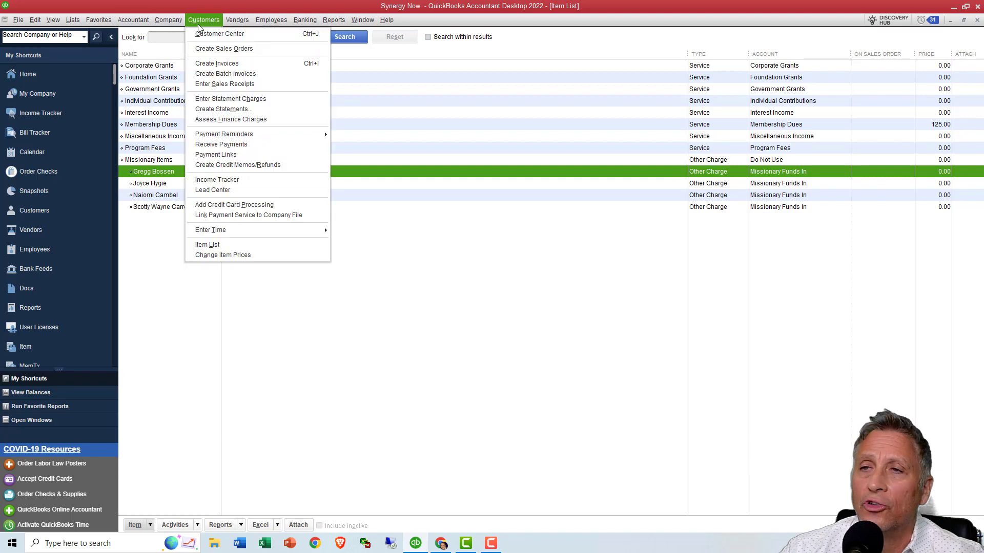
{"action": "left_click", "coordinate": [211, 83]}
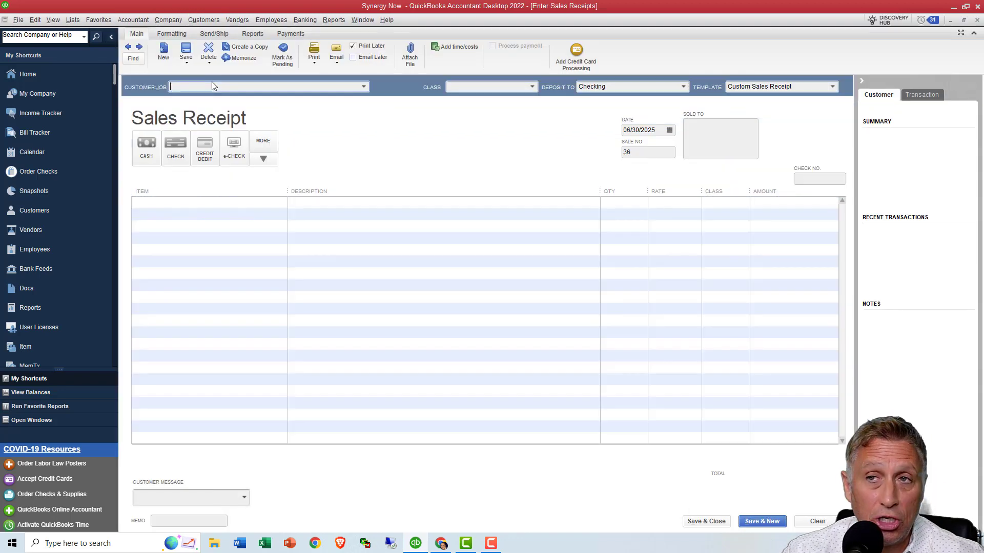
{"action": "left_click", "coordinate": [365, 87]}
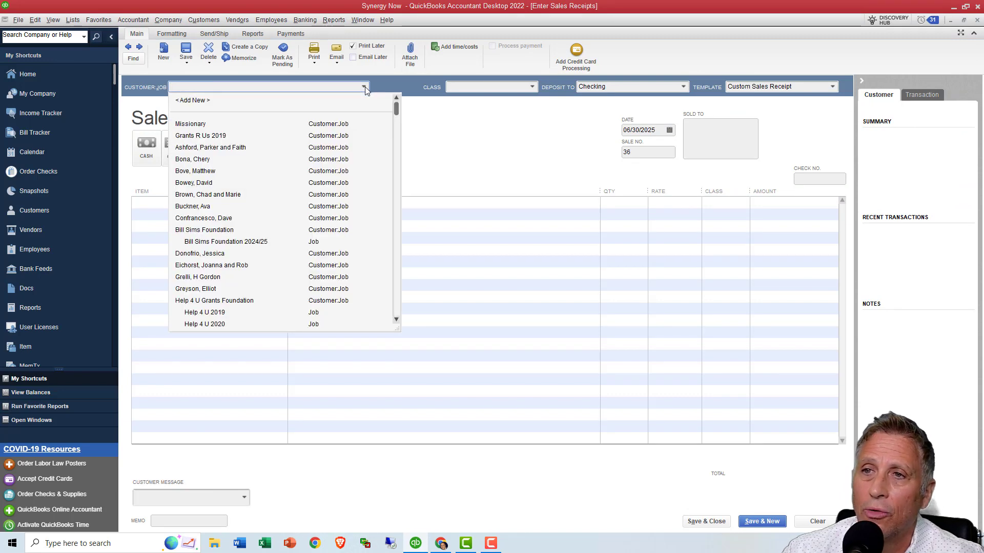
{"action": "left_click", "coordinate": [206, 207]}
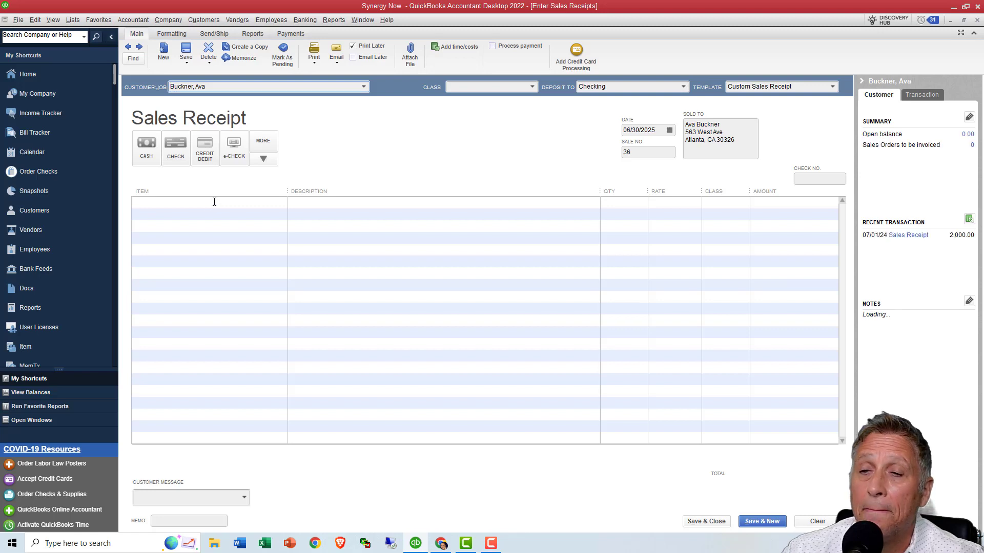
- Fill the first receipt line with the new missionary subitem at a rate of 1000 and the class The Aware Campaign
{"action": "left_click", "coordinate": [214, 203]}
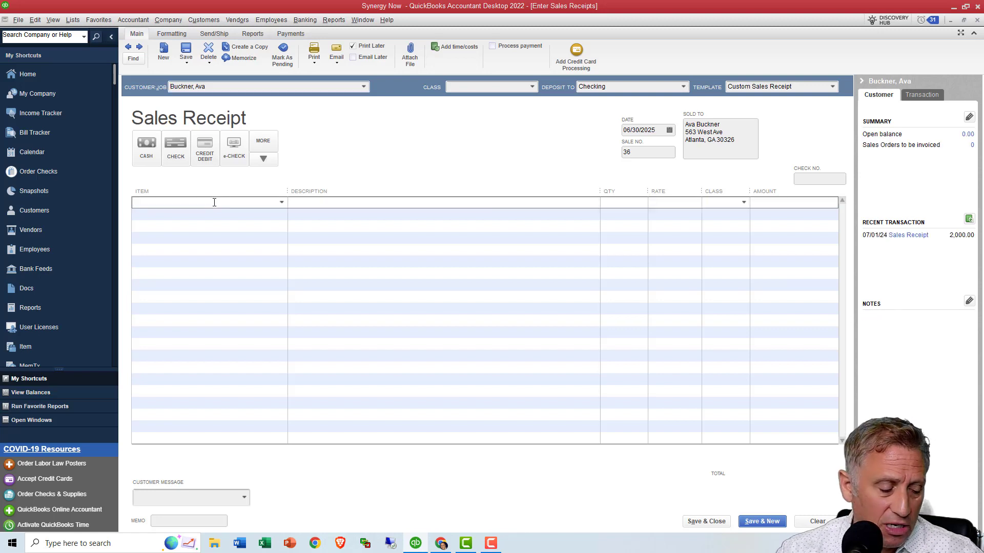
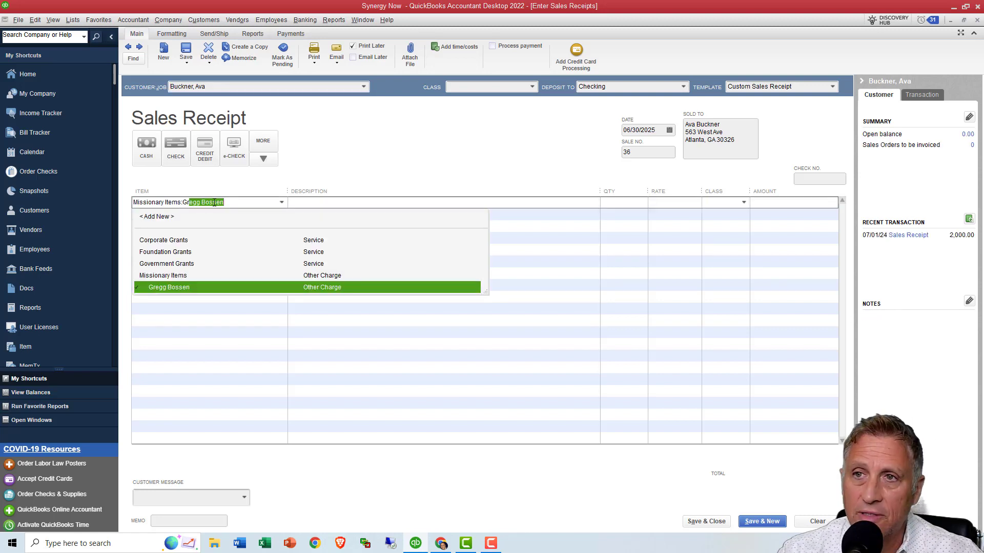
{"action": "left_click", "coordinate": [182, 287]}
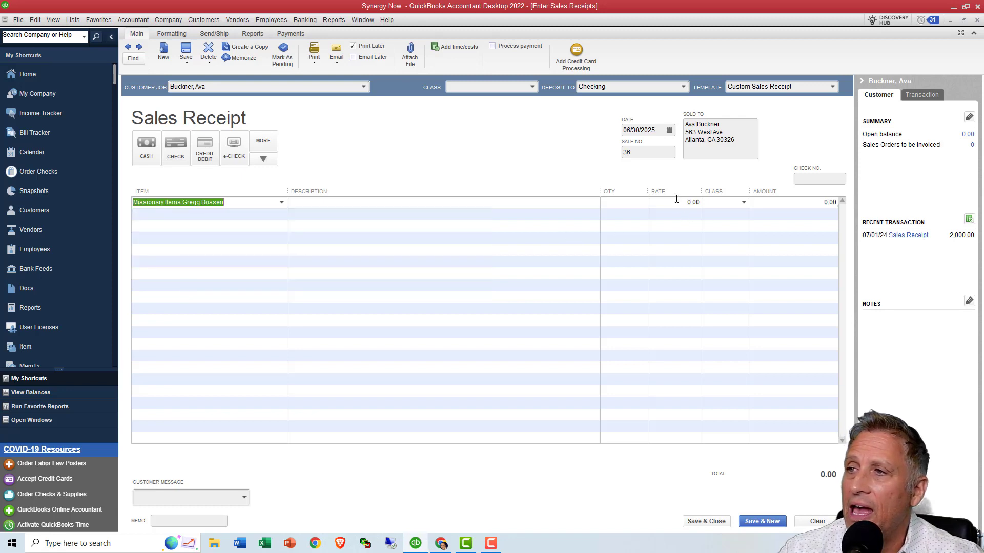
{"action": "left_click", "coordinate": [692, 202]}
{"action": "type", "text": "1"}
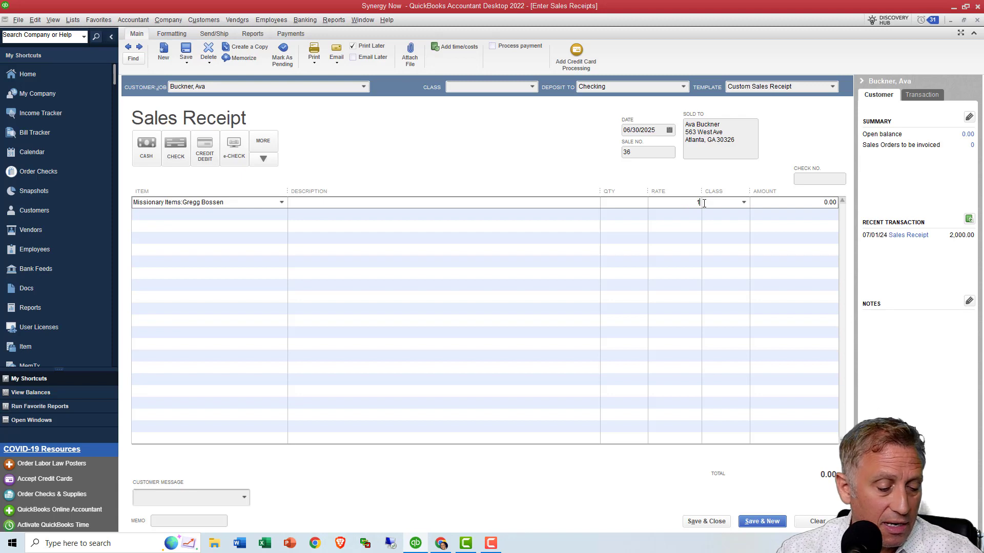
{"action": "type", "text": "000"}
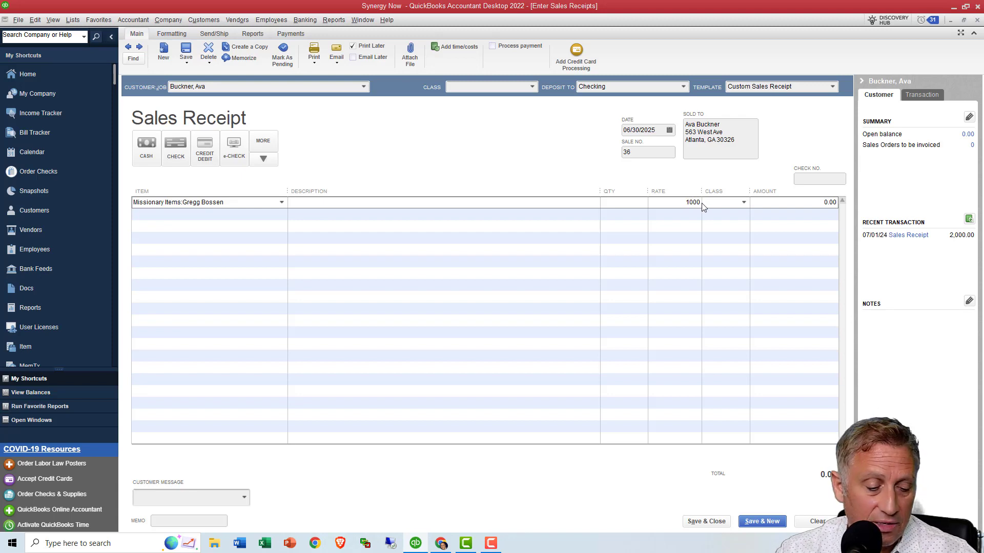
{"action": "key", "text": "Tab"}
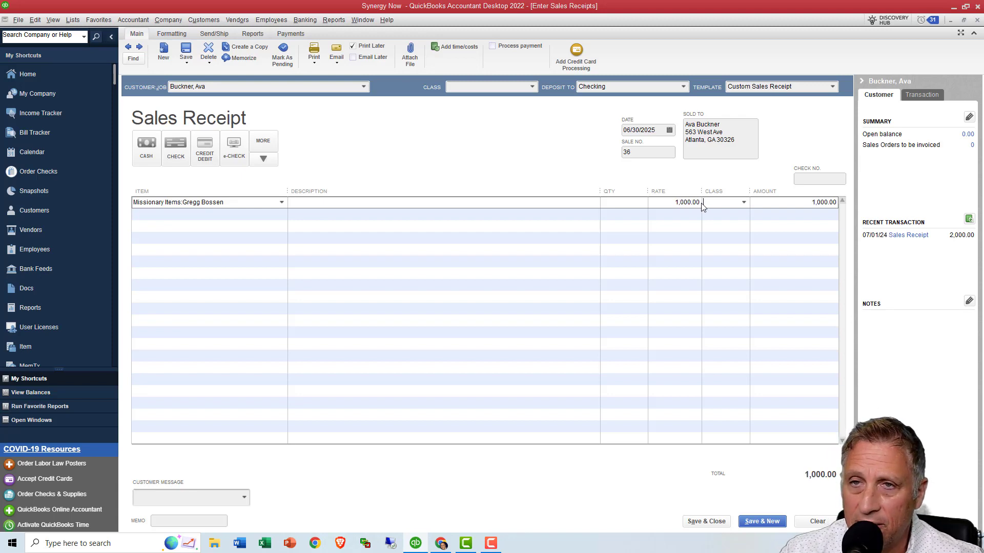
{"action": "left_click", "coordinate": [744, 203]}
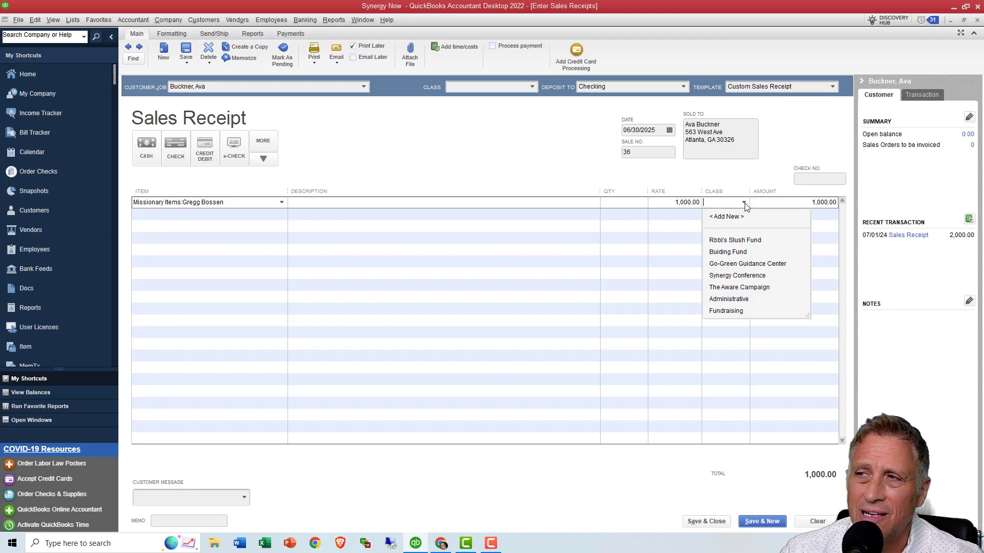
{"action": "left_click", "coordinate": [738, 291]}
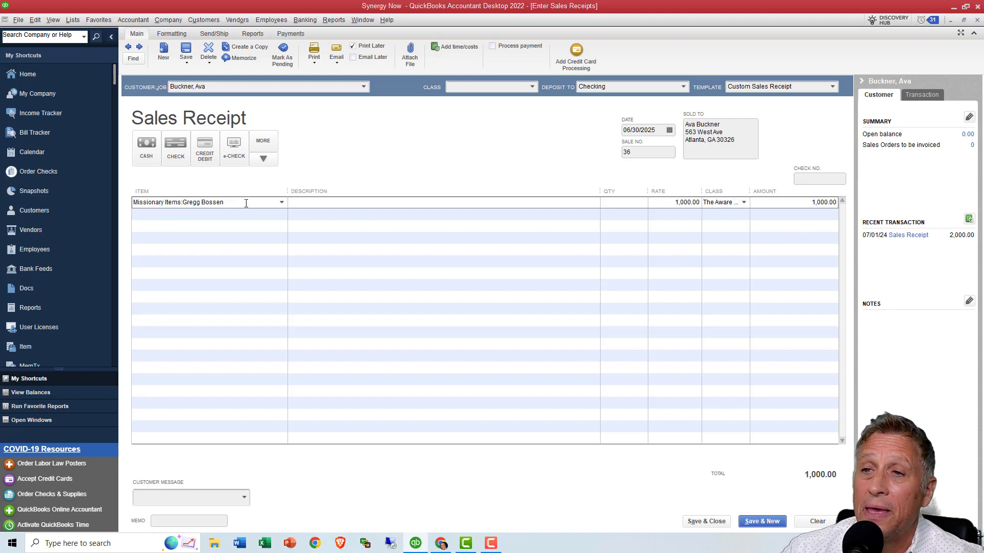
{"action": "left_click_drag", "start_coordinate": [225, 202], "coordinate": [102, 208]}
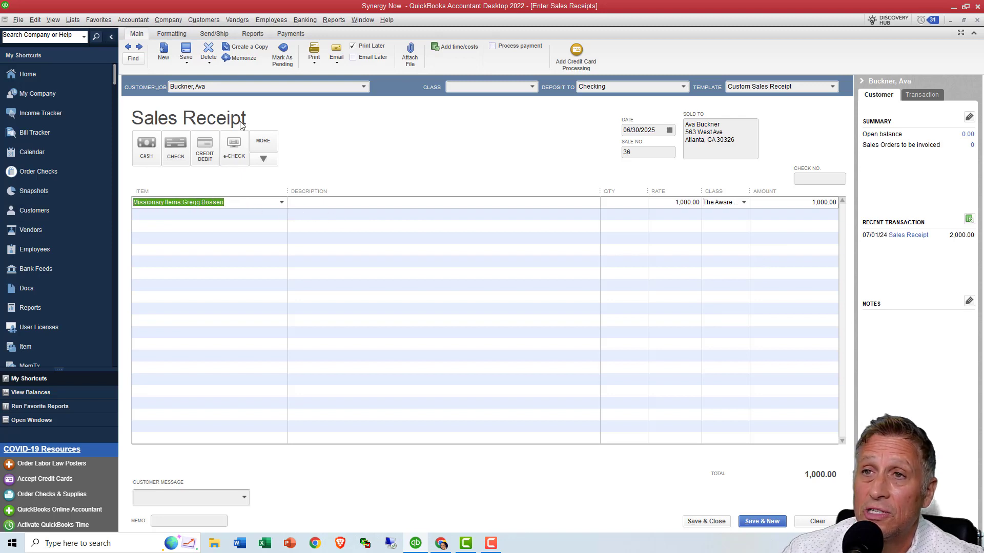
- Open the new missionary item from the Item List, check its income account selection and close it
{"action": "left_click", "coordinate": [77, 23]}
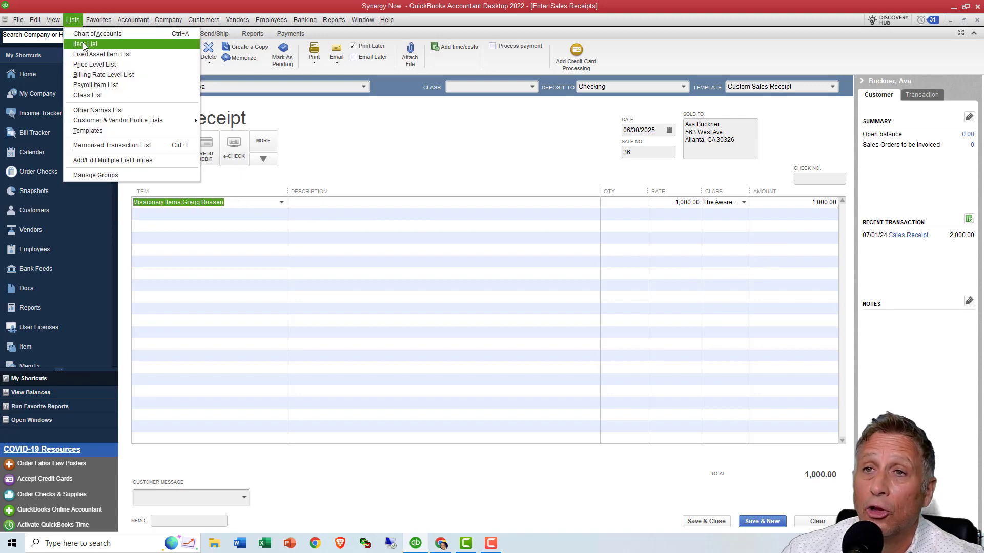
{"action": "left_click", "coordinate": [83, 42]}
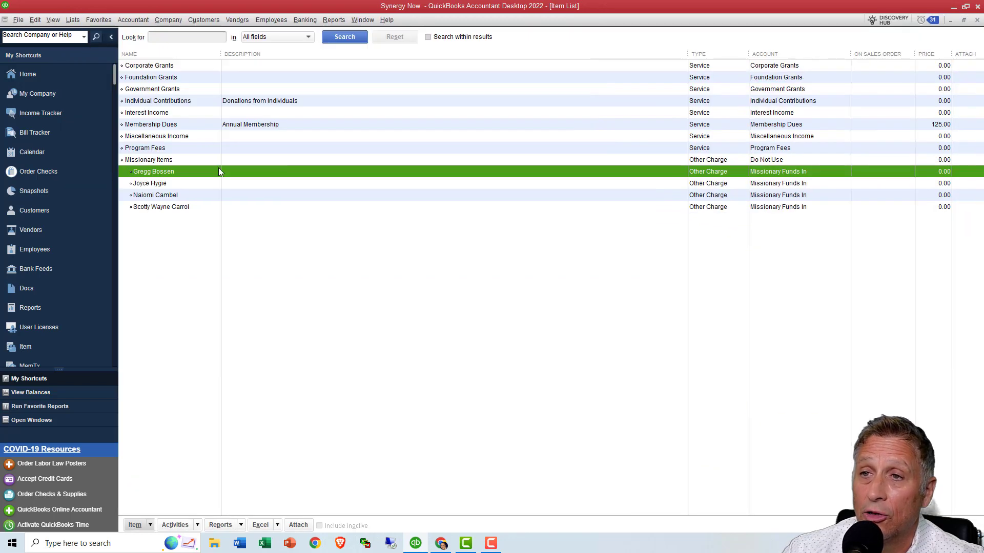
{"action": "double_click", "coordinate": [212, 174]}
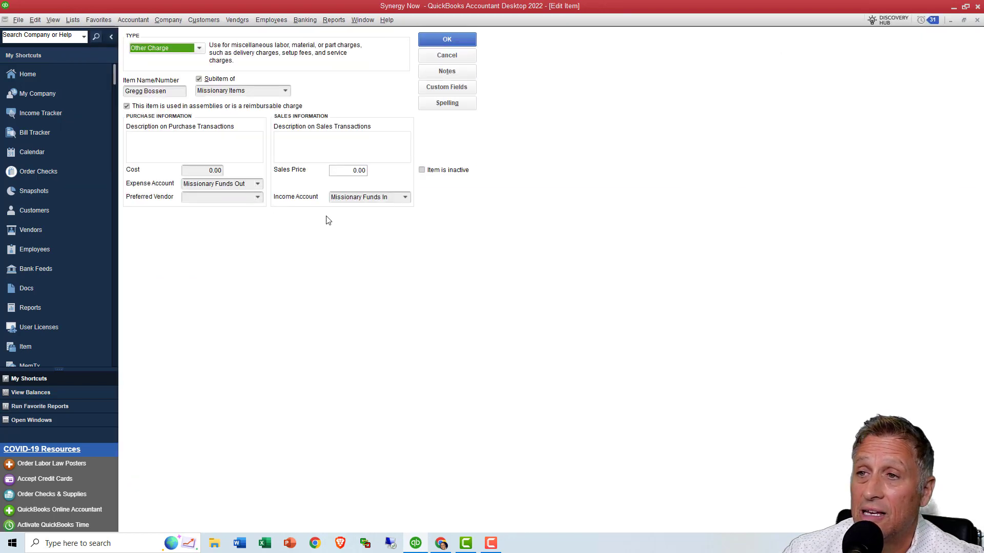
{"action": "left_click", "coordinate": [405, 198]}
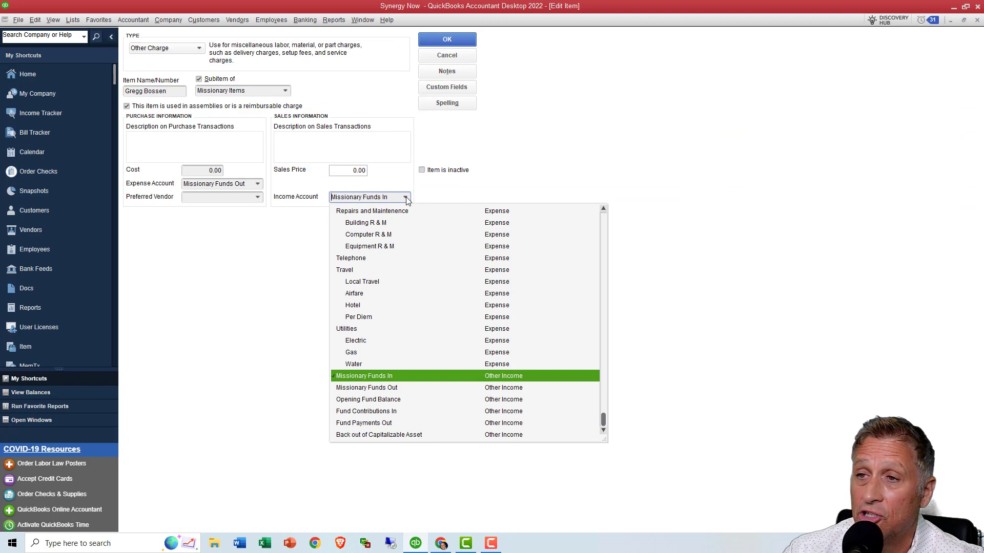
{"action": "left_click", "coordinate": [406, 198]}
{"action": "left_click", "coordinate": [447, 41]}
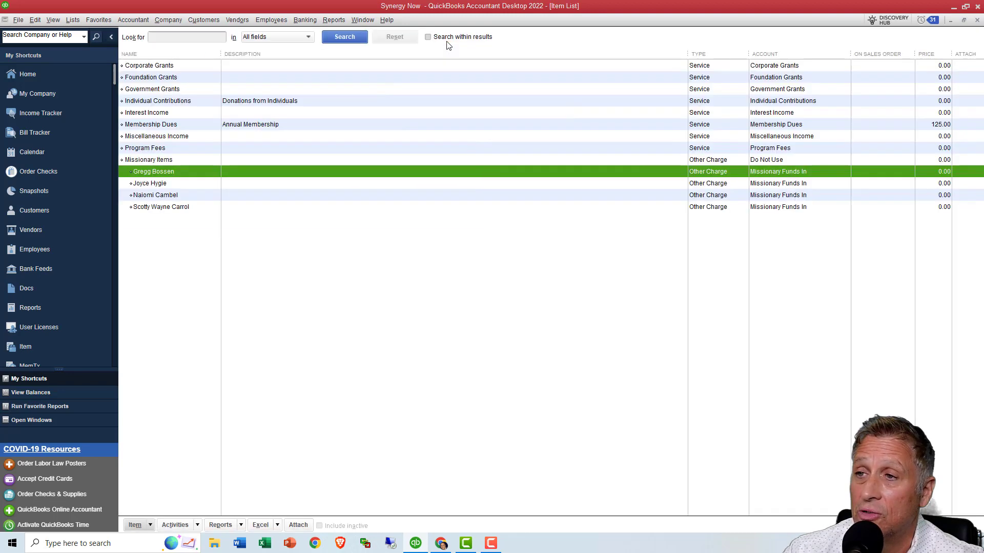
- Close the Item List, save and close the sales receipt, and decline refreshing the Profit & Loss report
{"action": "key", "text": "Escape"}
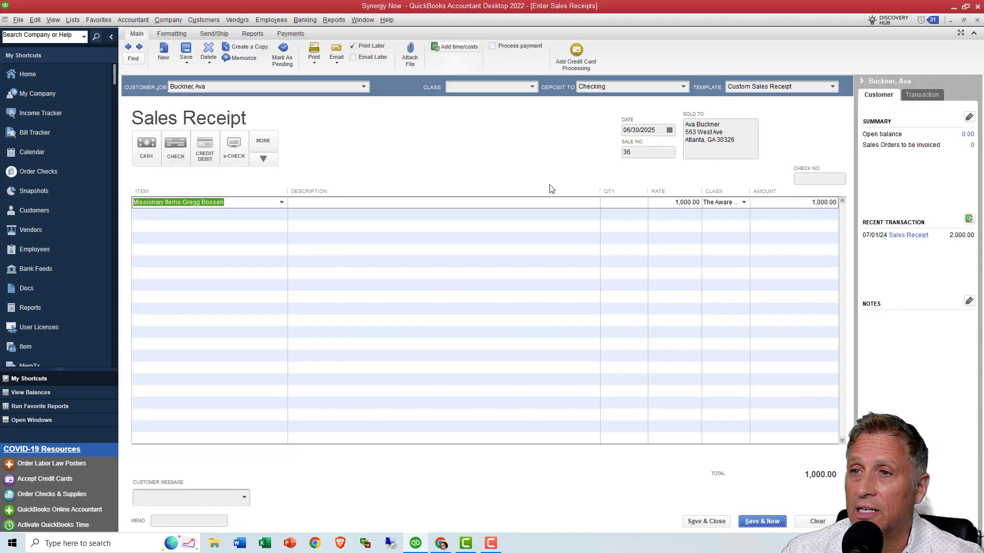
{"action": "left_click", "coordinate": [712, 521]}
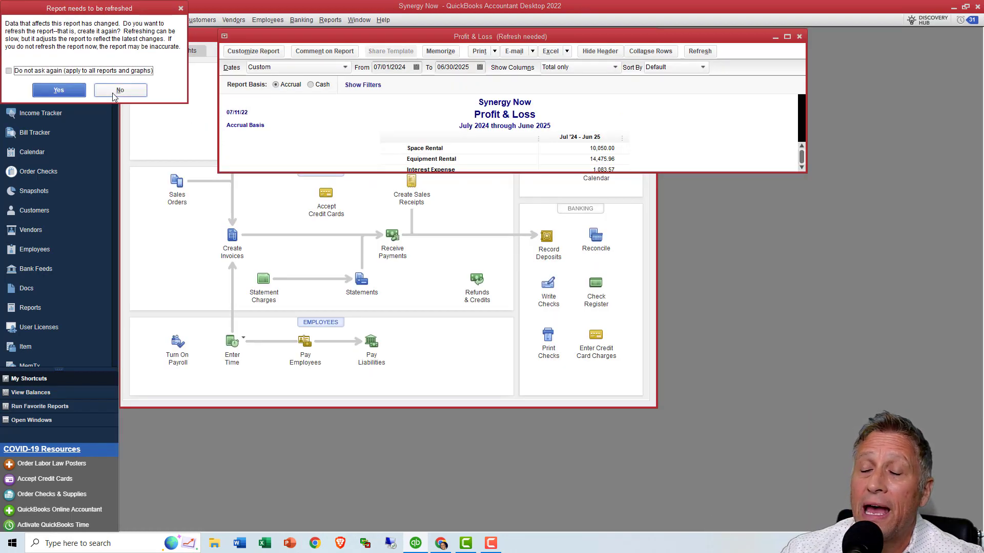
{"action": "left_click", "coordinate": [116, 91]}
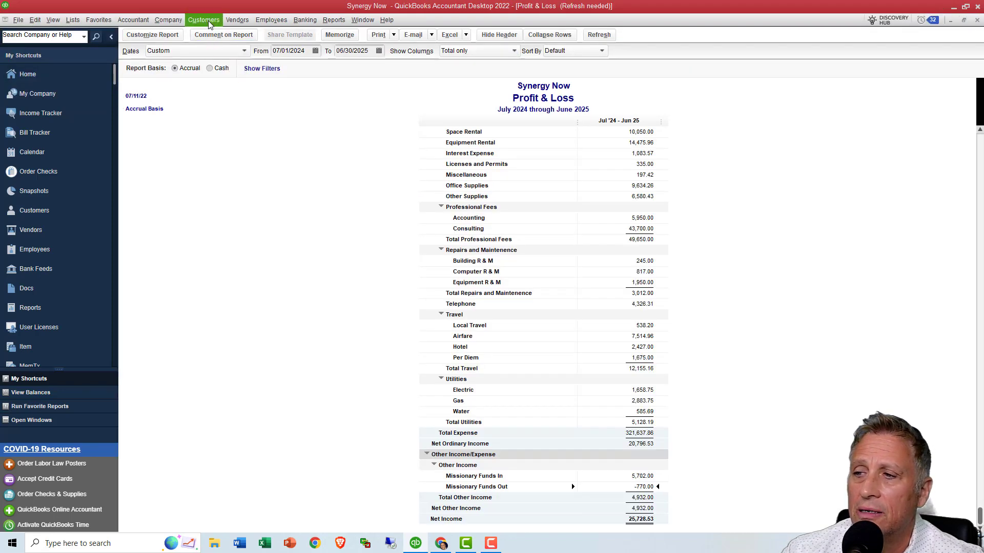
- Start a new check from Checking, enter the missionary's full name as payee and quick-add it as a vendor
{"action": "left_click", "coordinate": [305, 20]}
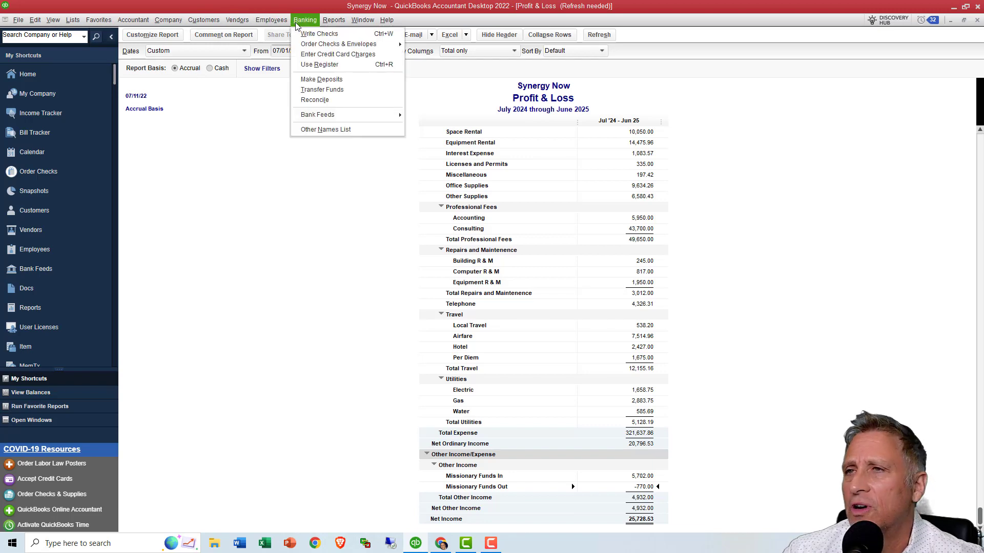
{"action": "left_click", "coordinate": [303, 34]}
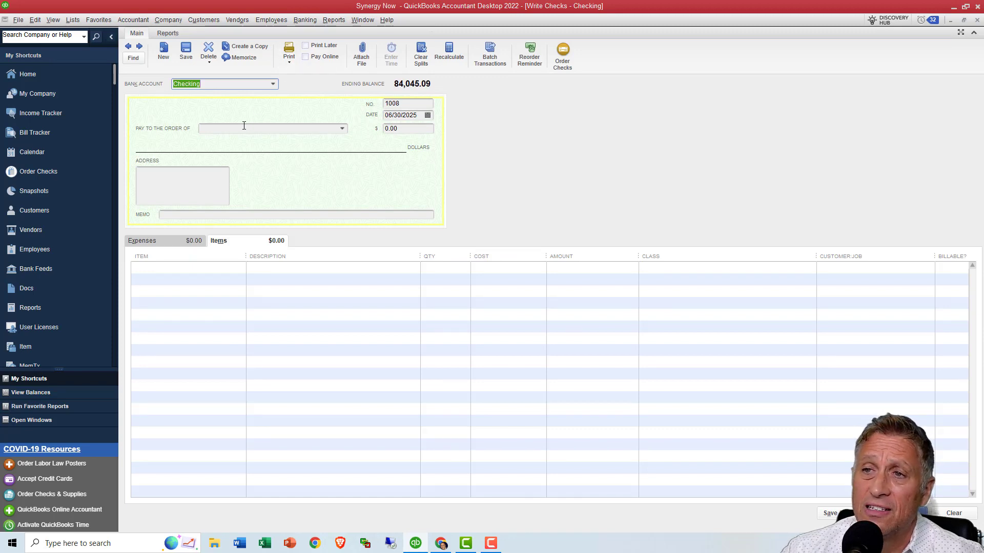
{"action": "left_click", "coordinate": [244, 126]}
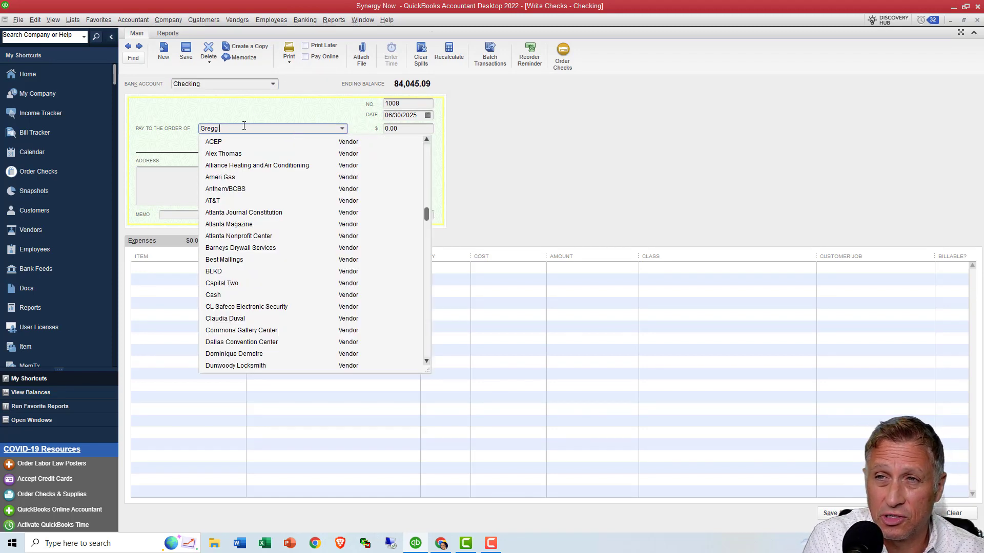
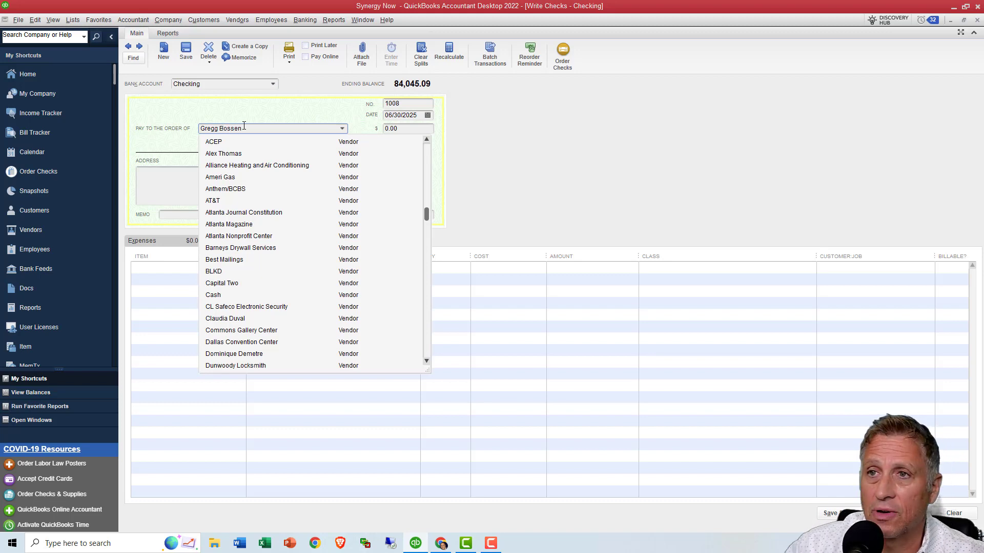
{"action": "key", "text": "Tab"}
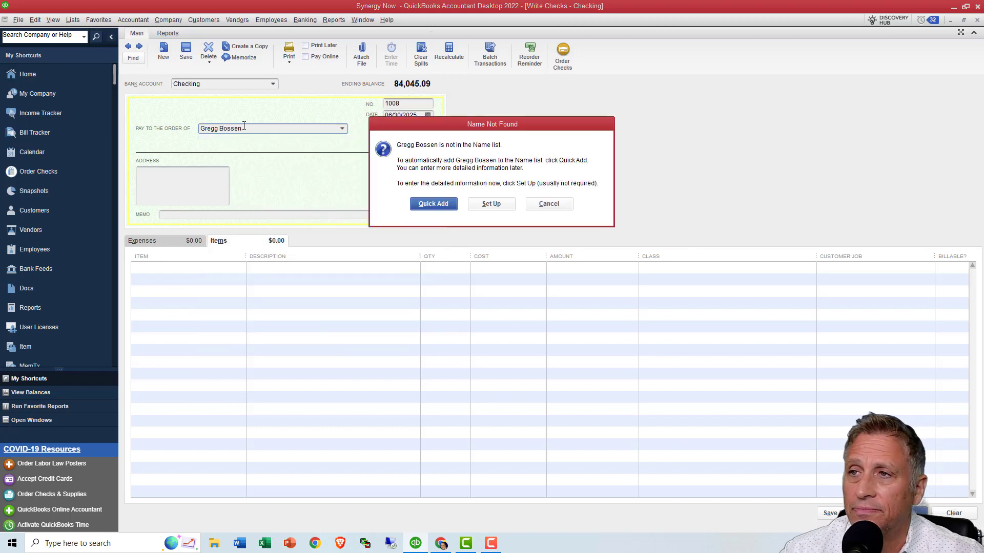
{"action": "left_click", "coordinate": [441, 207]}
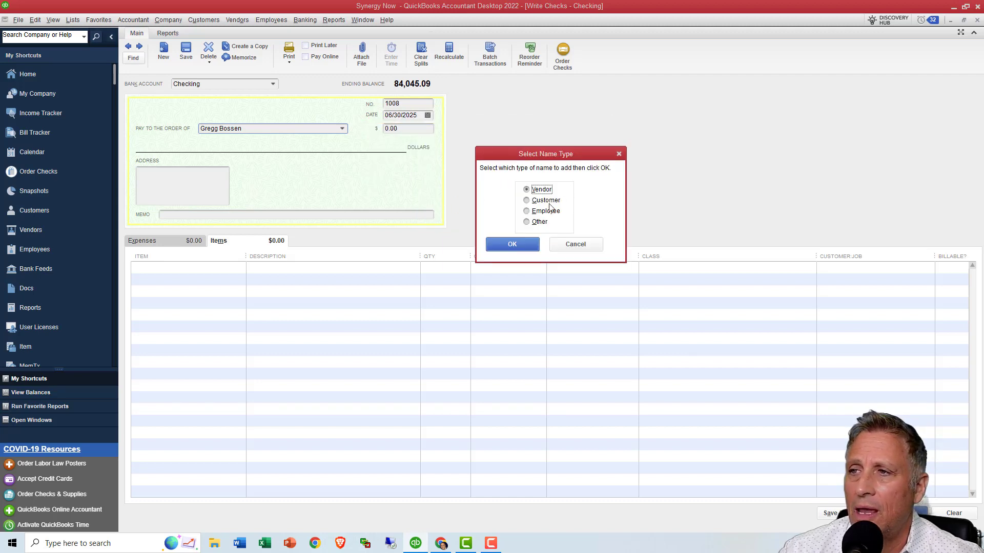
{"action": "left_click", "coordinate": [514, 244]}
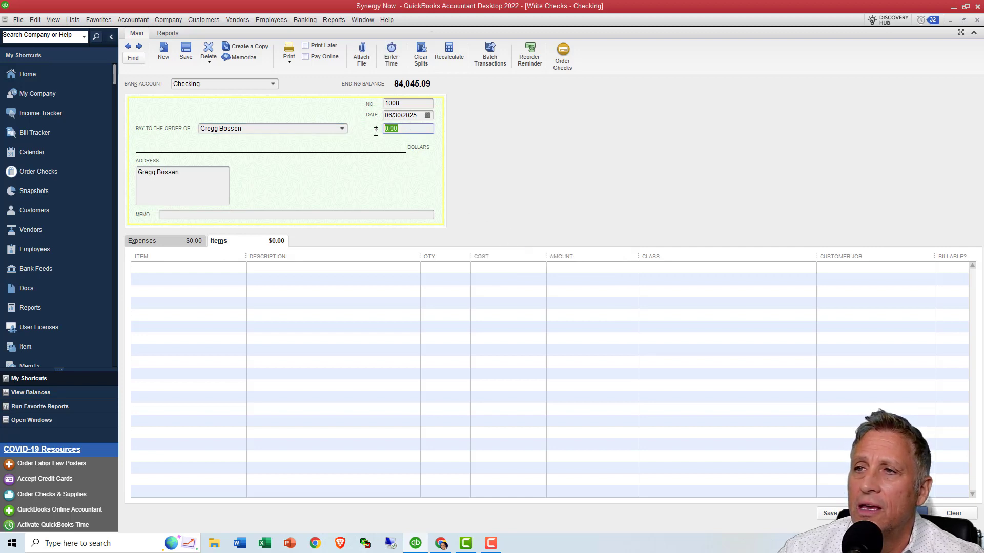
- Set the check amount to 250.00 and choose the missionary's subitem on the first item line instead of an expense account
{"action": "type", "text": "250.00"}
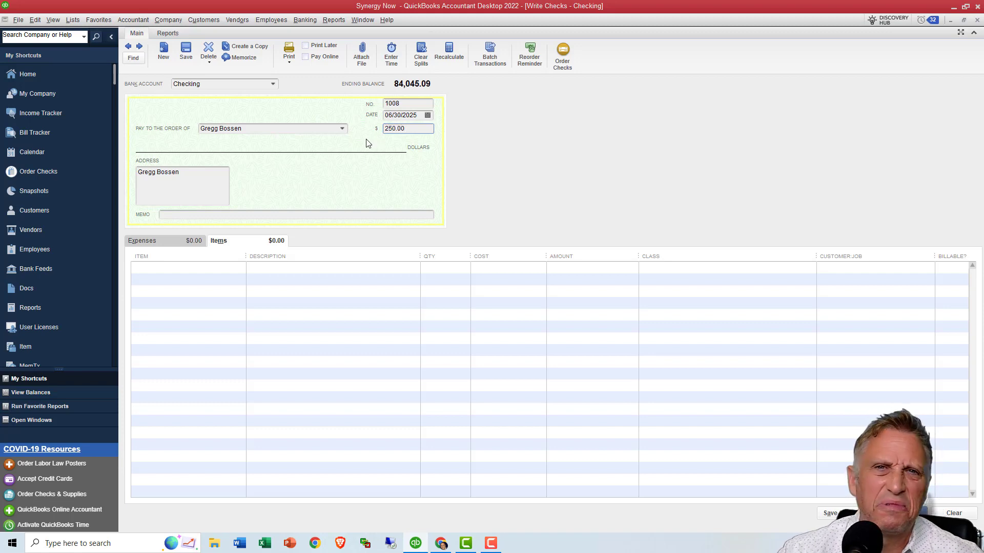
{"action": "left_click", "coordinate": [237, 268]}
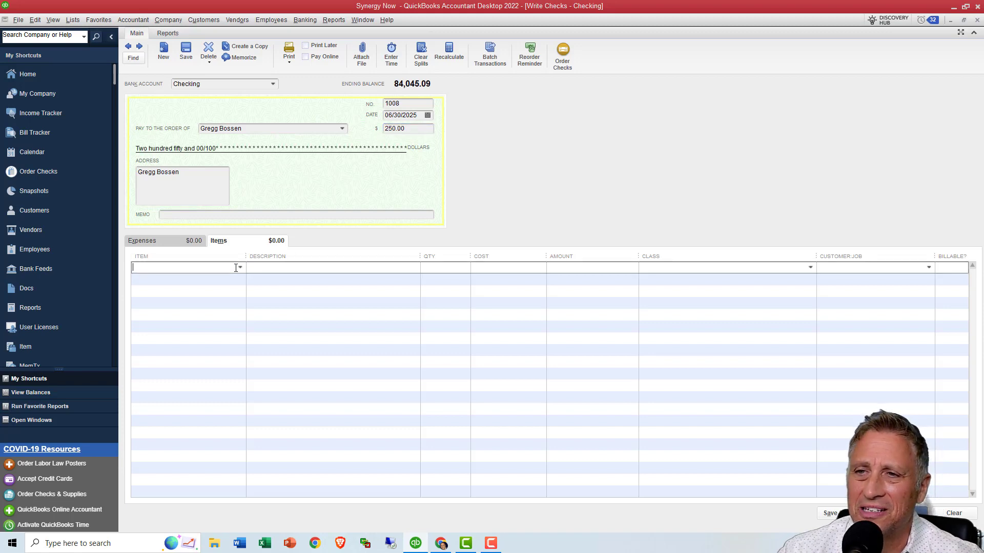
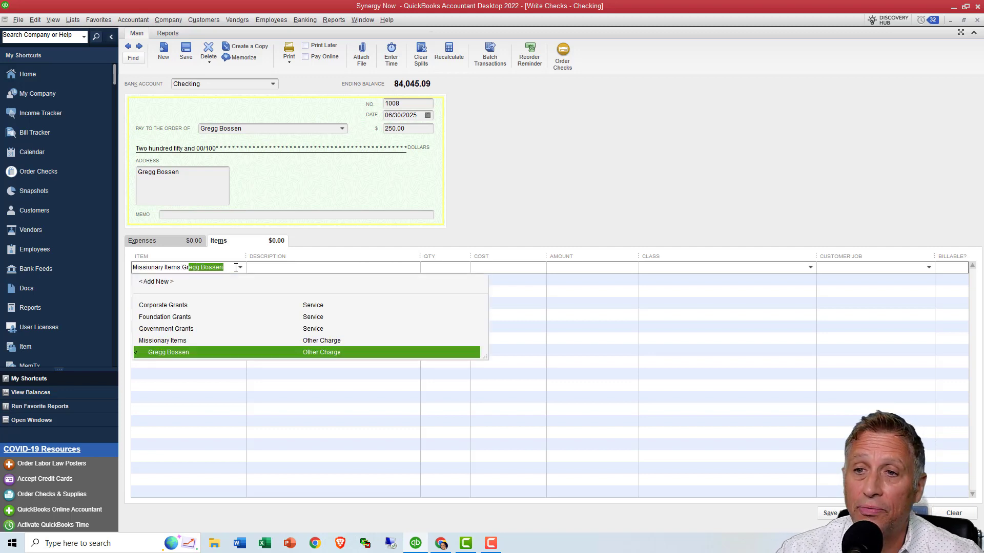
{"action": "left_click", "coordinate": [173, 245]}
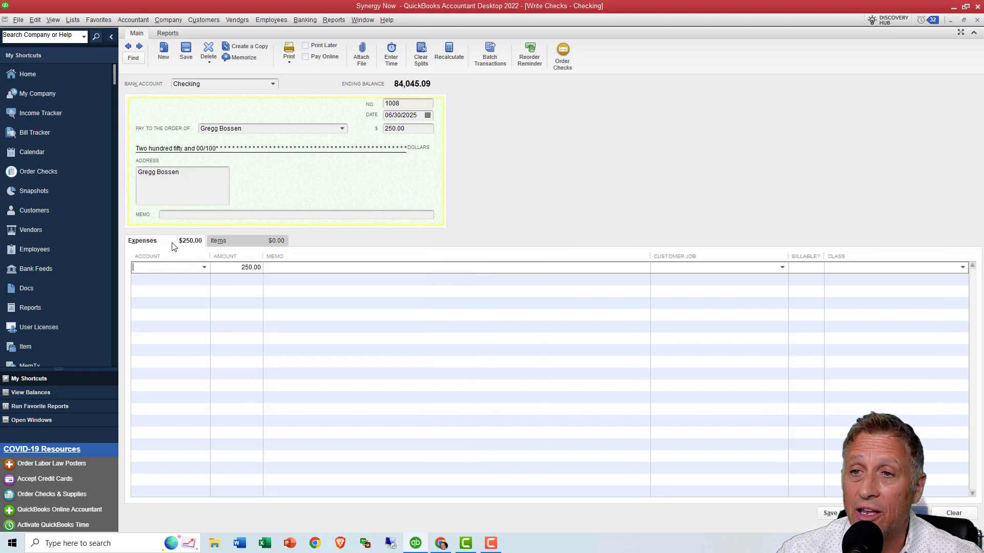
{"action": "left_click", "coordinate": [219, 241]}
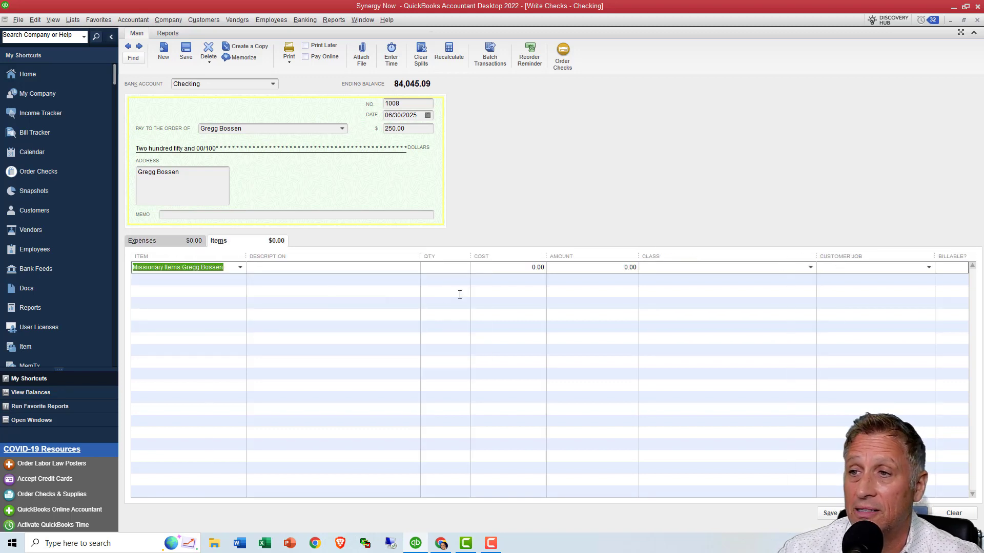
- Set the missionary item line's cost to 250.00 and its class to The Aware Campaign
{"action": "left_click", "coordinate": [505, 267]}
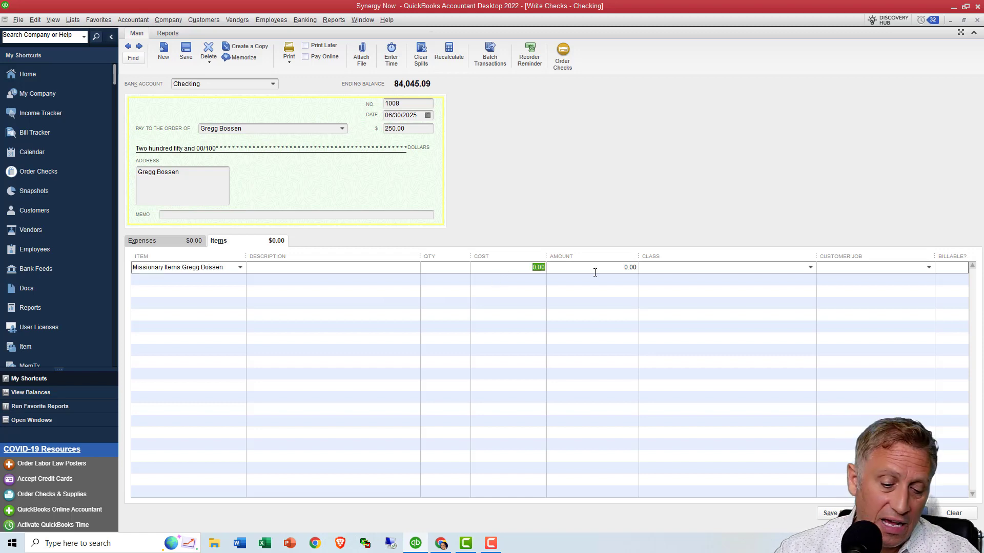
{"action": "type", "text": "250.00"}
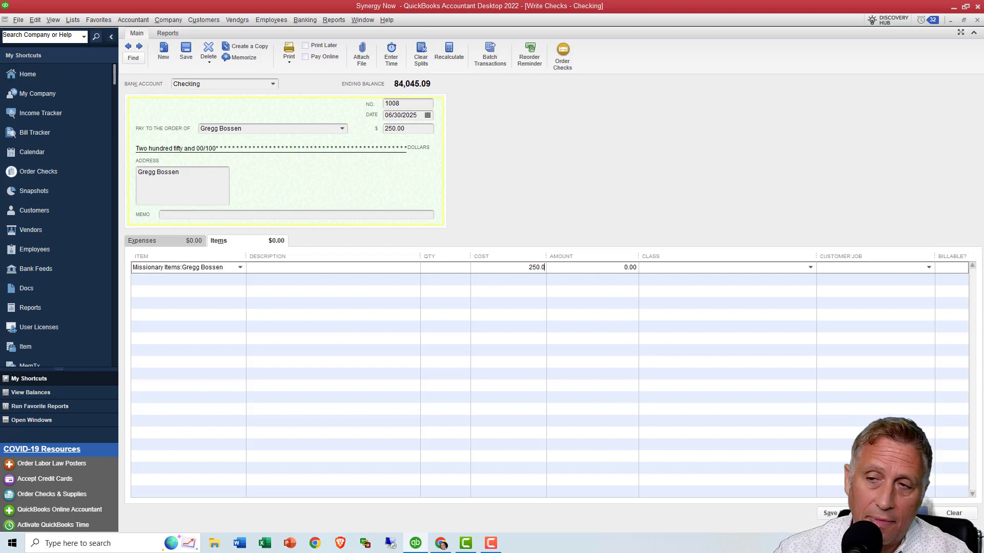
{"action": "left_click", "coordinate": [809, 268]}
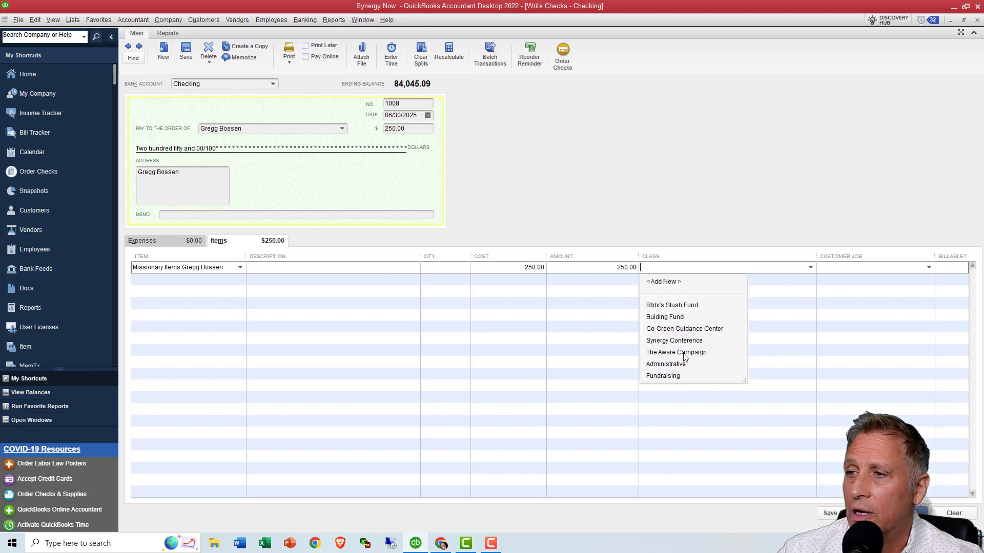
{"action": "left_click", "coordinate": [683, 354]}
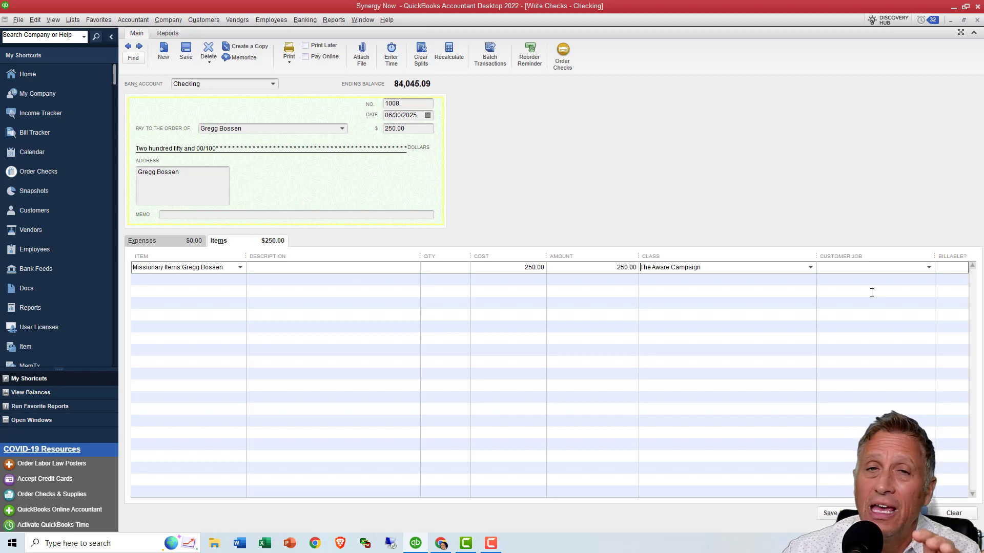
- Assign the check's missionary item line to the Missionary customer job
{"action": "left_click", "coordinate": [858, 267]}
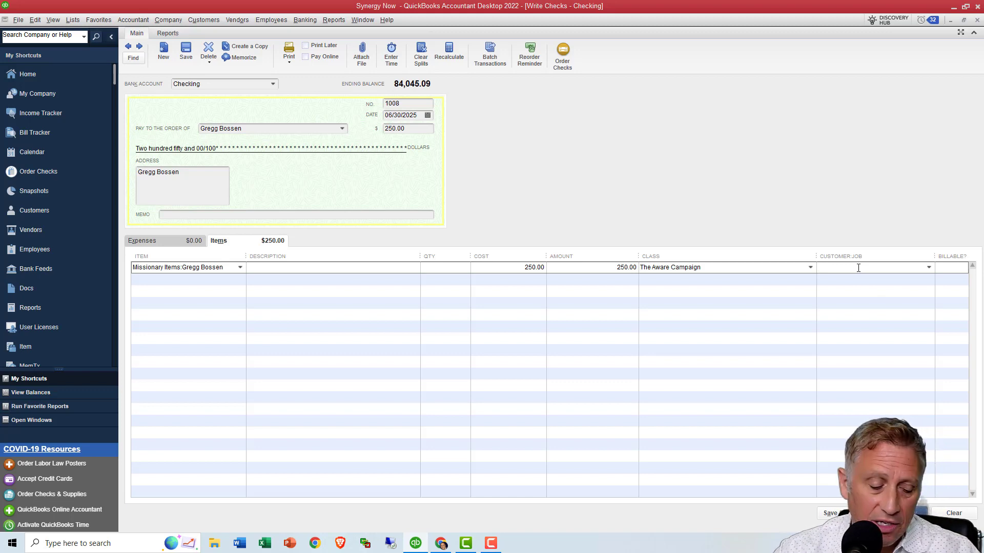
{"action": "type", "text": "Missionary"}
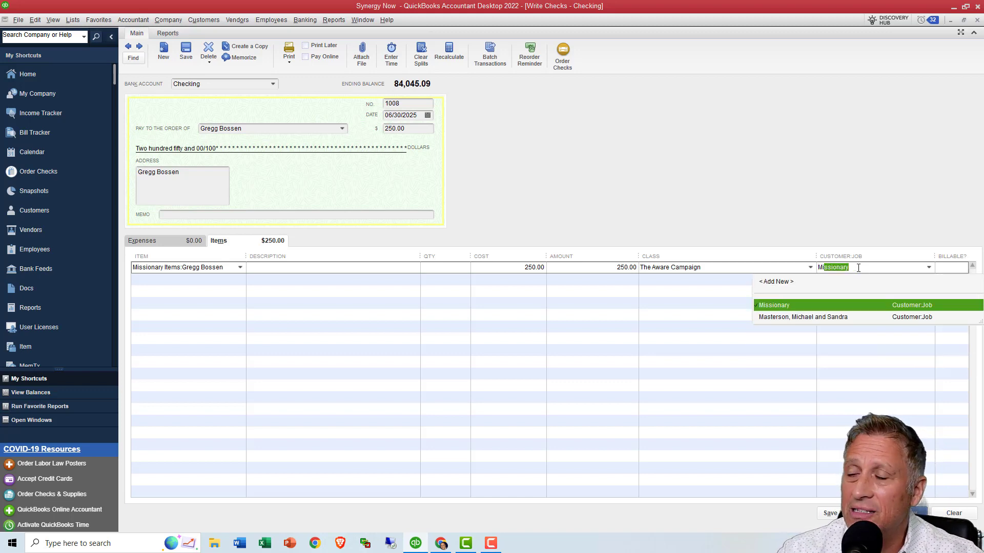
{"action": "left_click", "coordinate": [802, 306]}
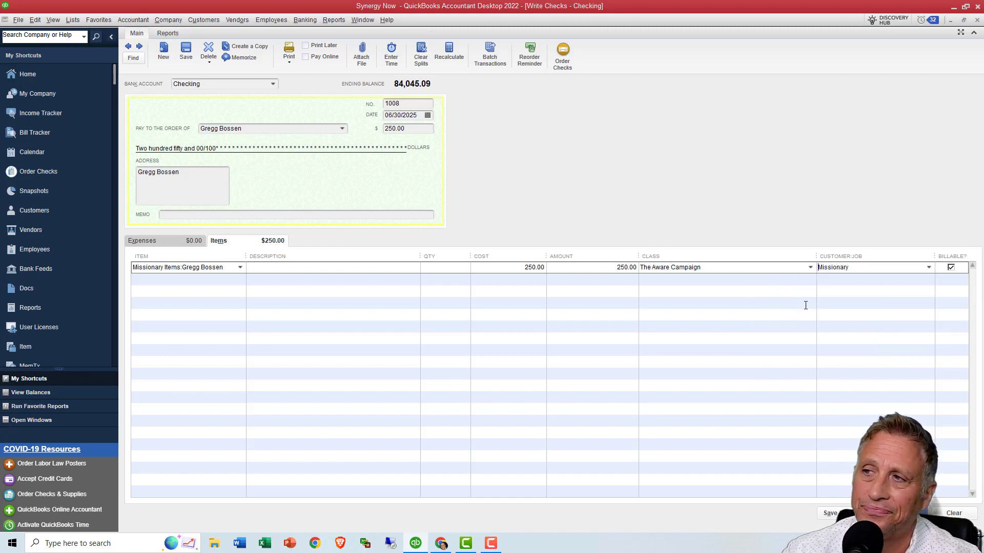
{"action": "left_click_drag", "start_coordinate": [853, 267], "coordinate": [817, 274]}
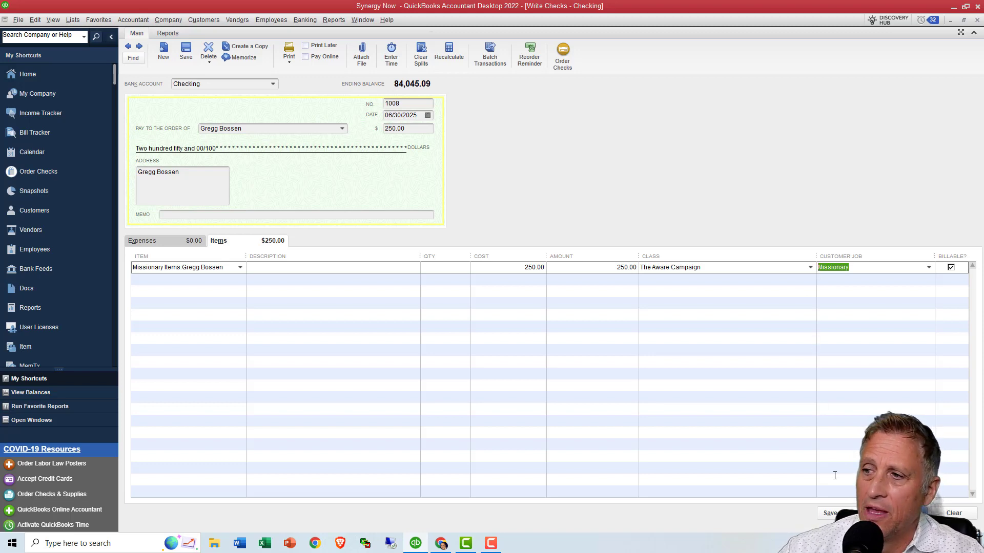
- Save the check and turn off future automatic display of the check-order reminder
{"action": "key", "text": "ctrl+s"}
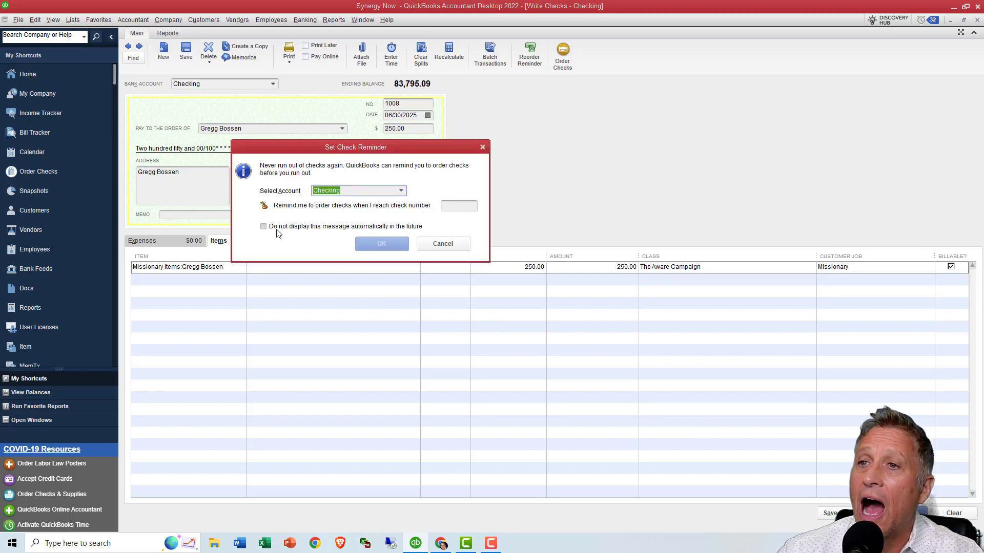
{"action": "left_click", "coordinate": [263, 226]}
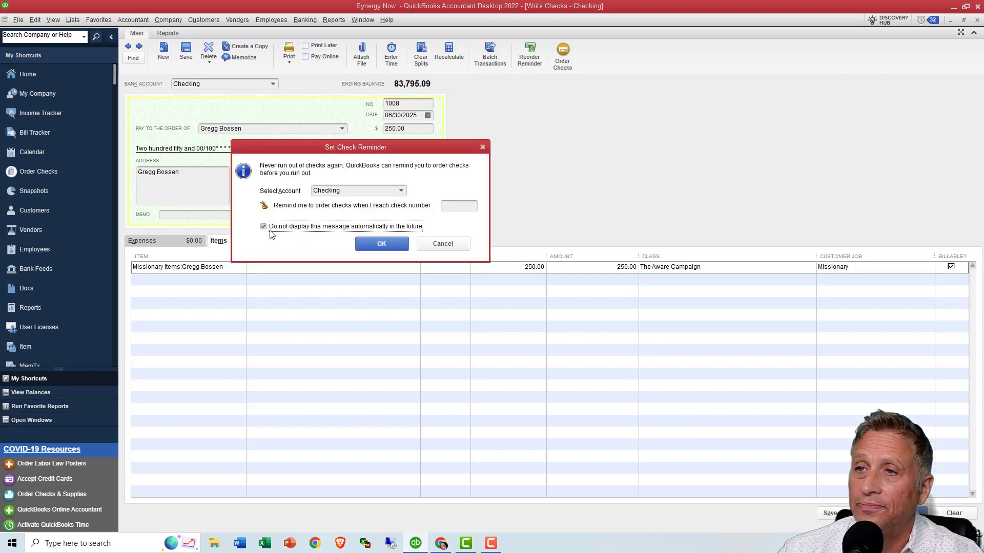
{"action": "left_click", "coordinate": [382, 244]}
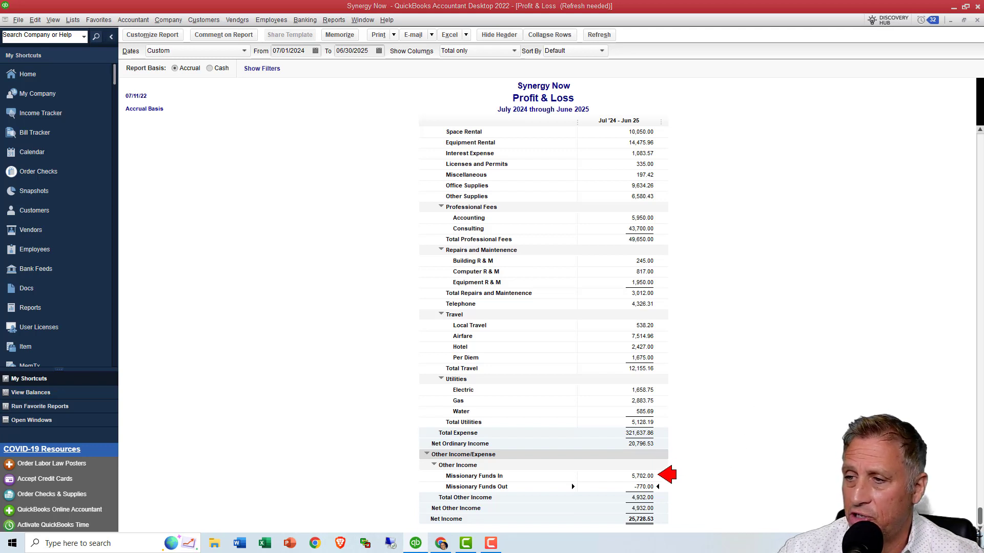
- Examine the transactions behind Missionary Funds In on the Profit & Loss report and return to the report
{"action": "double_click", "coordinate": [650, 477]}
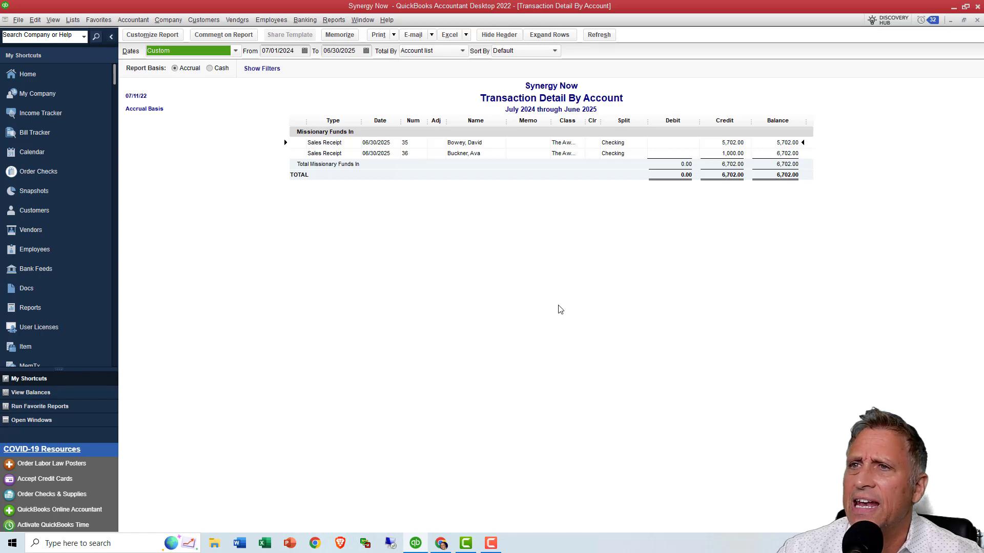
{"action": "key", "text": "Escape"}
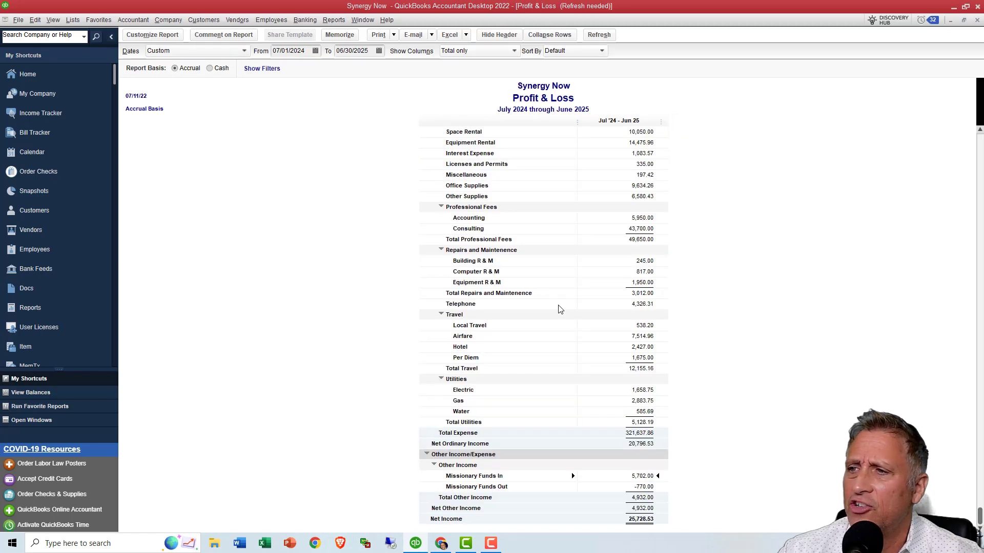
- Set the Profit & Loss report's date range to All and review the Missionary Funds In and Out lines
{"action": "scroll", "coordinate": [563, 316], "scroll_direction": "up", "scroll_amount": 1}
{"action": "scroll", "coordinate": [564, 316], "scroll_direction": "up", "scroll_amount": 7}
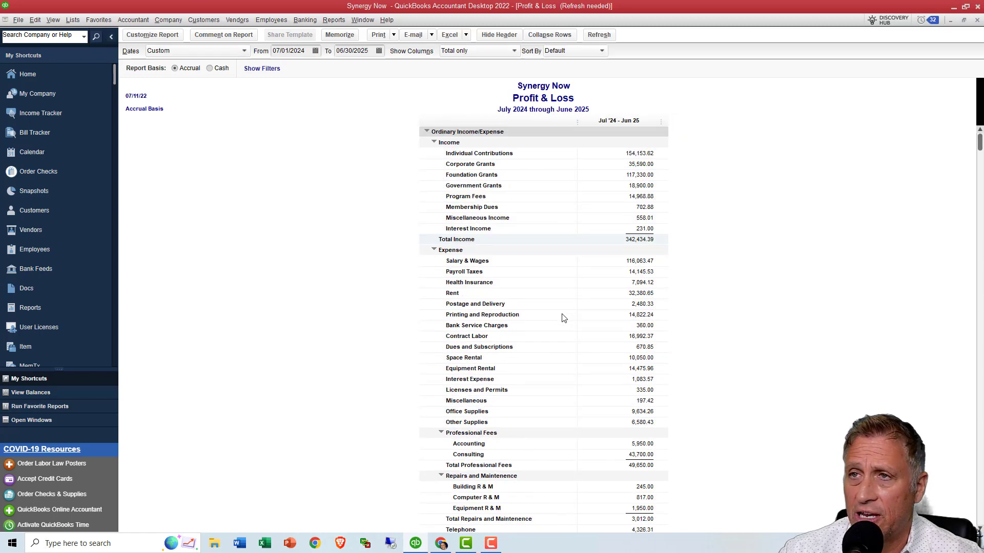
{"action": "left_click", "coordinate": [245, 52]}
{"action": "scroll", "coordinate": [253, 87], "scroll_direction": "up", "scroll_amount": 2}
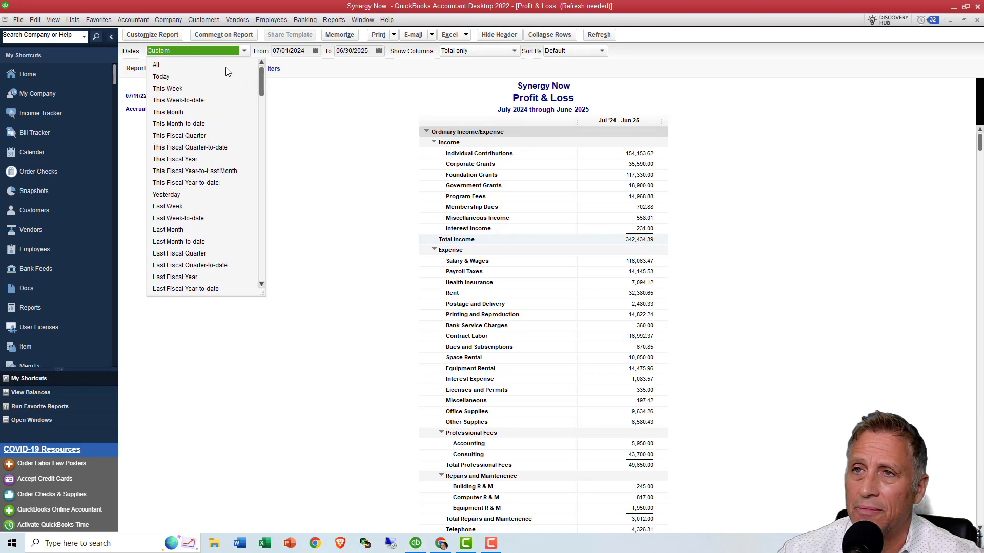
{"action": "left_click", "coordinate": [211, 64]}
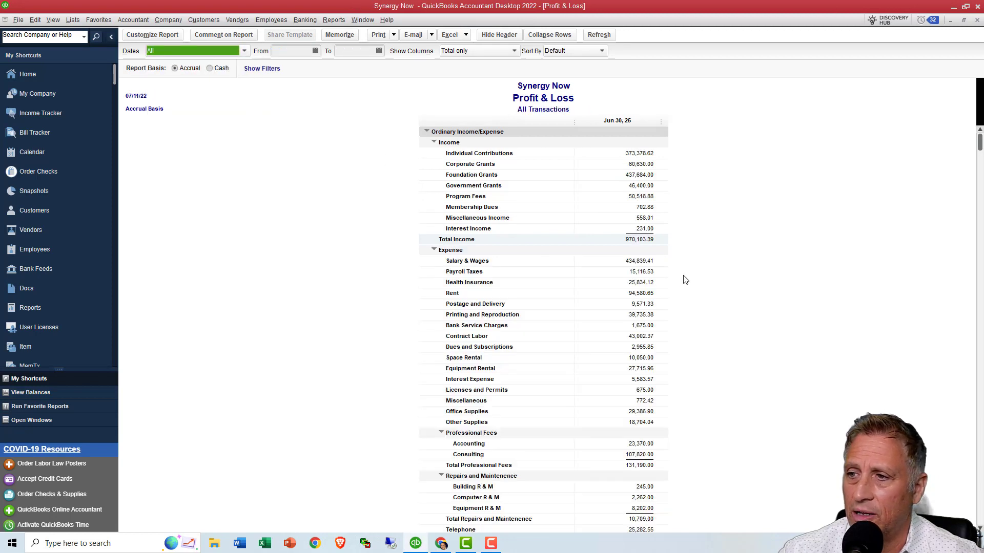
{"action": "scroll", "coordinate": [685, 280], "scroll_direction": "down", "scroll_amount": 7}
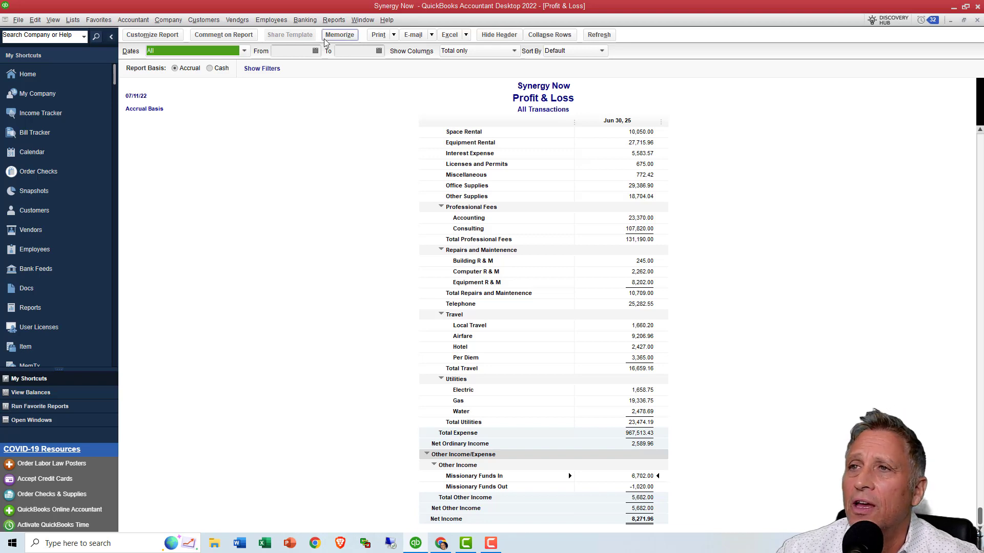
- Run the Item Profitability report for all dates to compare cost and revenue per missionary
{"action": "left_click", "coordinate": [331, 21]}
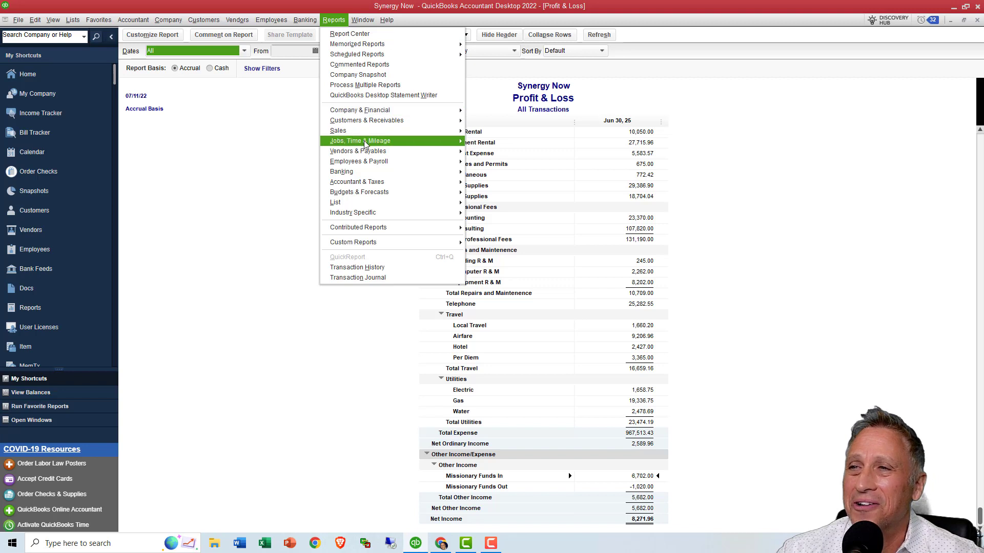
{"action": "mouse_move", "coordinate": [364, 142]}
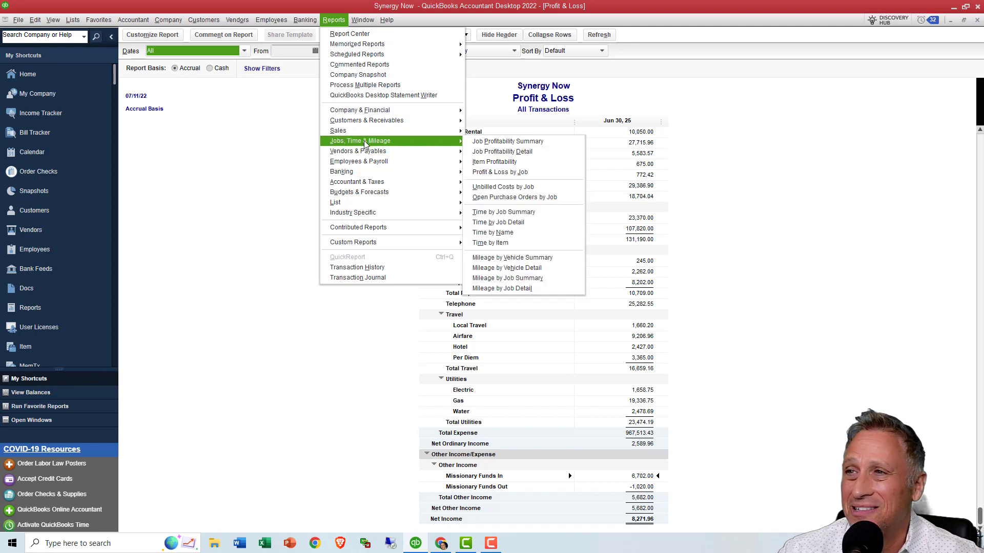
{"action": "left_click", "coordinate": [500, 164]}
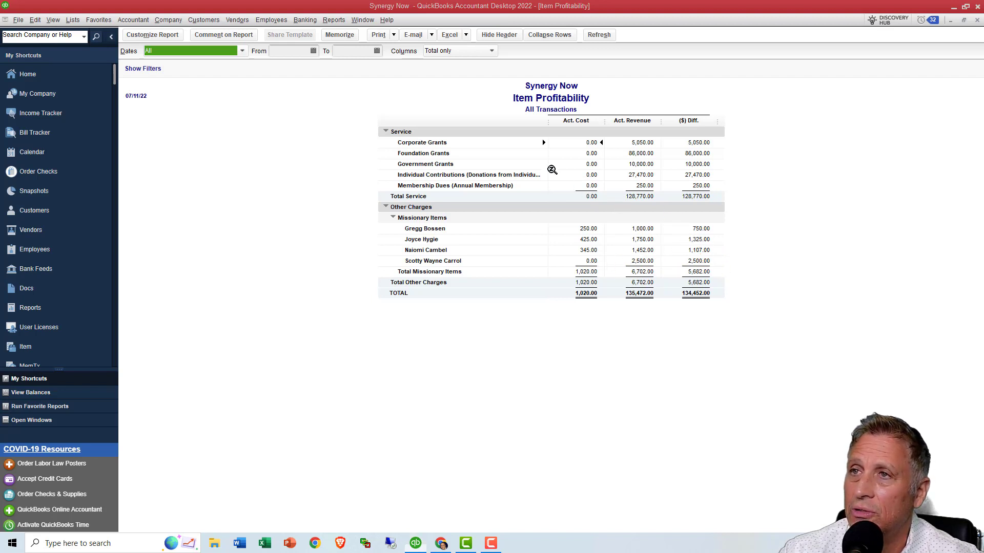
- Compare the Missionary Funds In and Out lines on the open Profit & Loss report with the Item Profitability report
{"action": "left_click", "coordinate": [336, 22]}
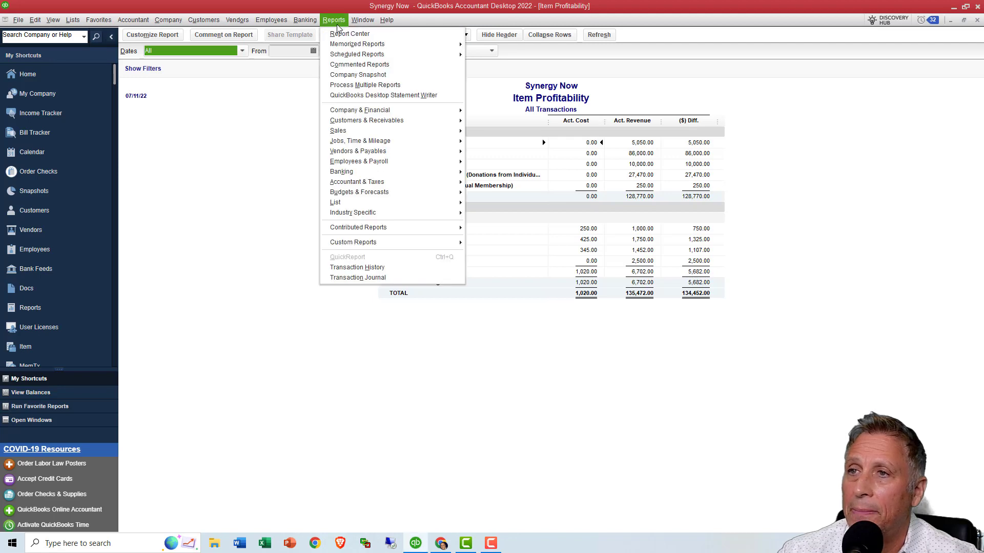
{"action": "mouse_move", "coordinate": [358, 26]}
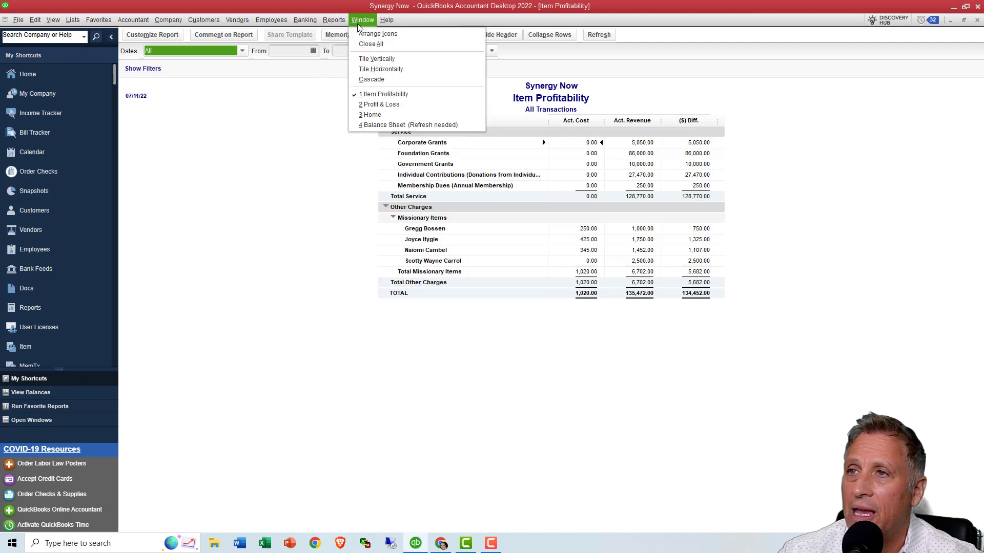
{"action": "left_click", "coordinate": [380, 105]}
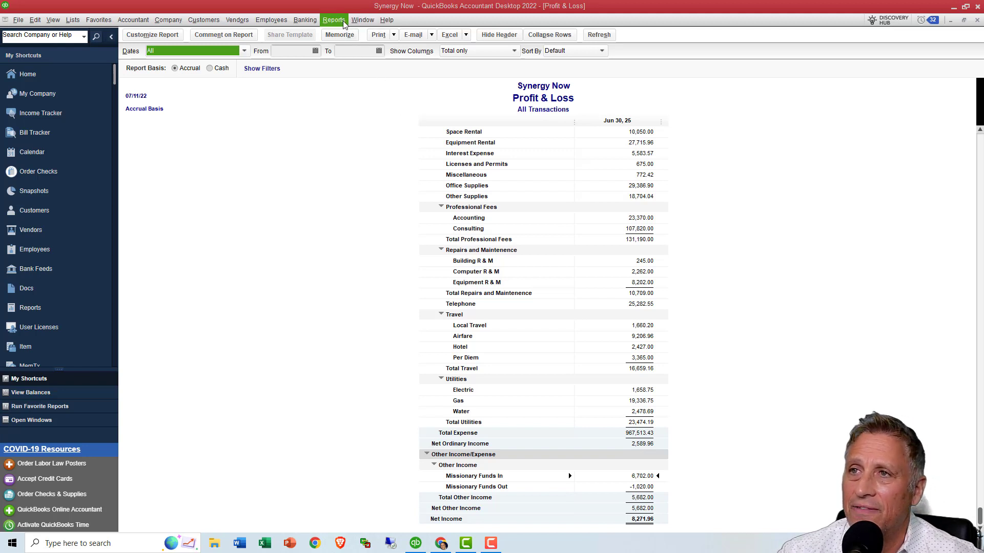
{"action": "left_click", "coordinate": [362, 20]}
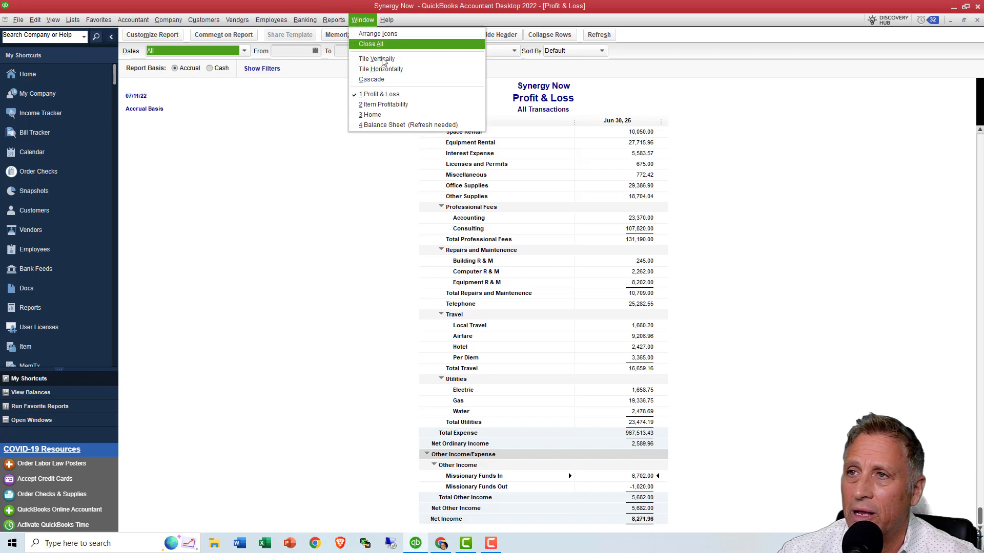
{"action": "left_click", "coordinate": [387, 104]}
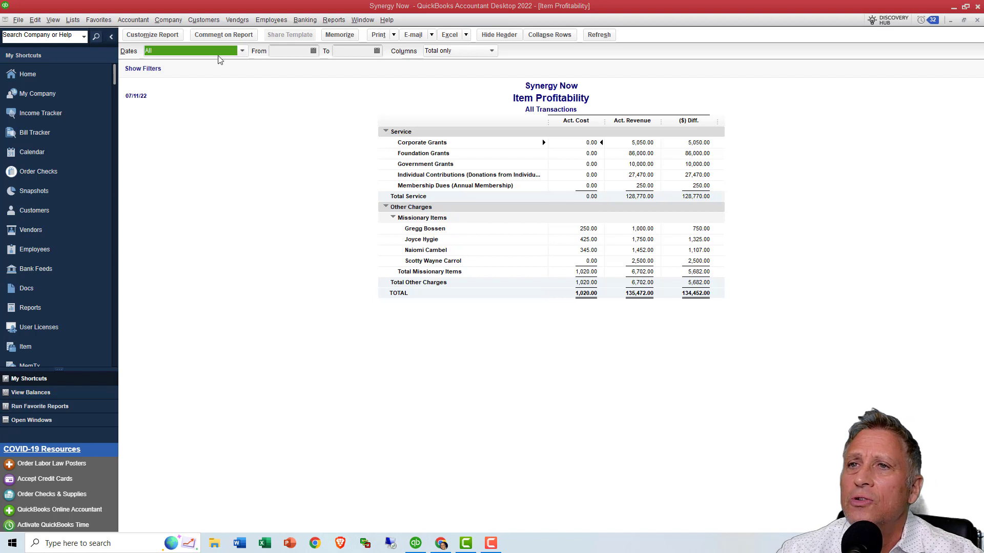
- Filter the Item Profitability report by item to show only All other charges
{"action": "left_click", "coordinate": [176, 37]}
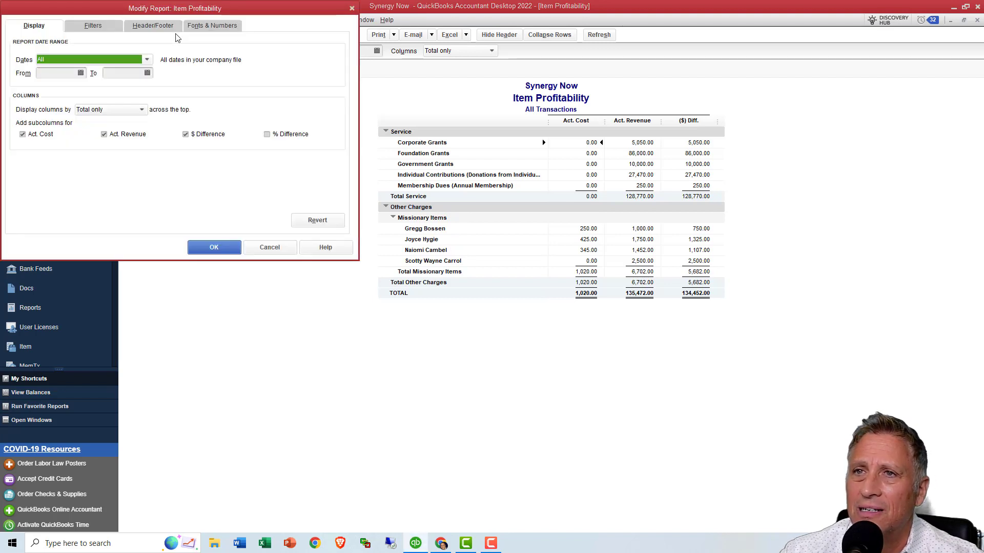
{"action": "left_click", "coordinate": [105, 27]}
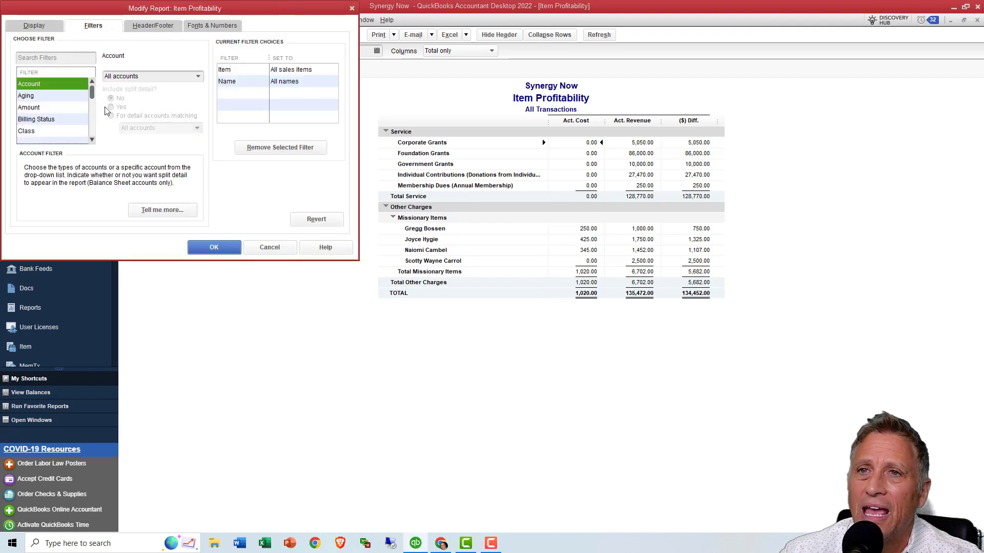
{"action": "left_click", "coordinate": [93, 140]}
{"action": "left_click", "coordinate": [93, 140]}
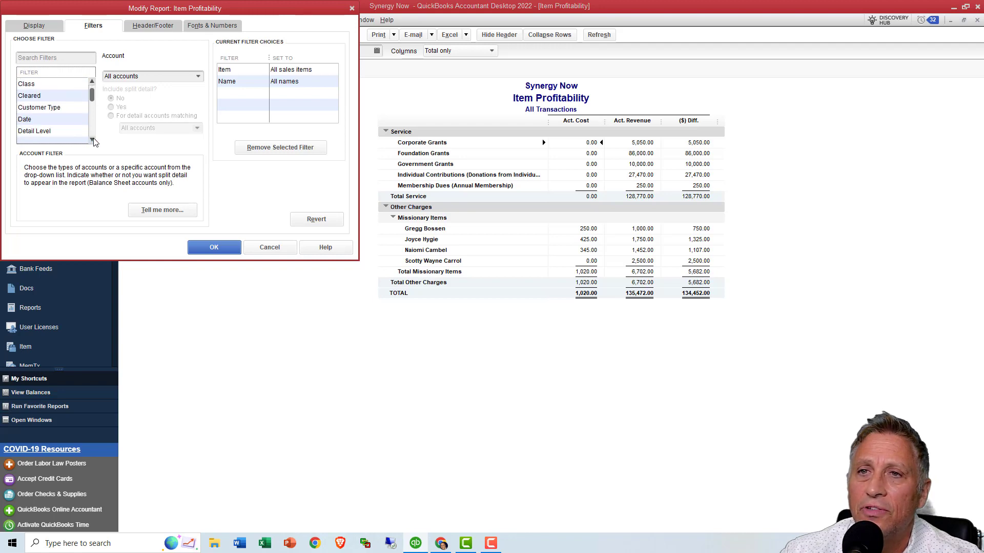
{"action": "left_click", "coordinate": [93, 139]}
{"action": "left_click", "coordinate": [93, 139]}
{"action": "left_click", "coordinate": [92, 140]}
{"action": "left_click", "coordinate": [93, 140]}
{"action": "left_click", "coordinate": [93, 140]}
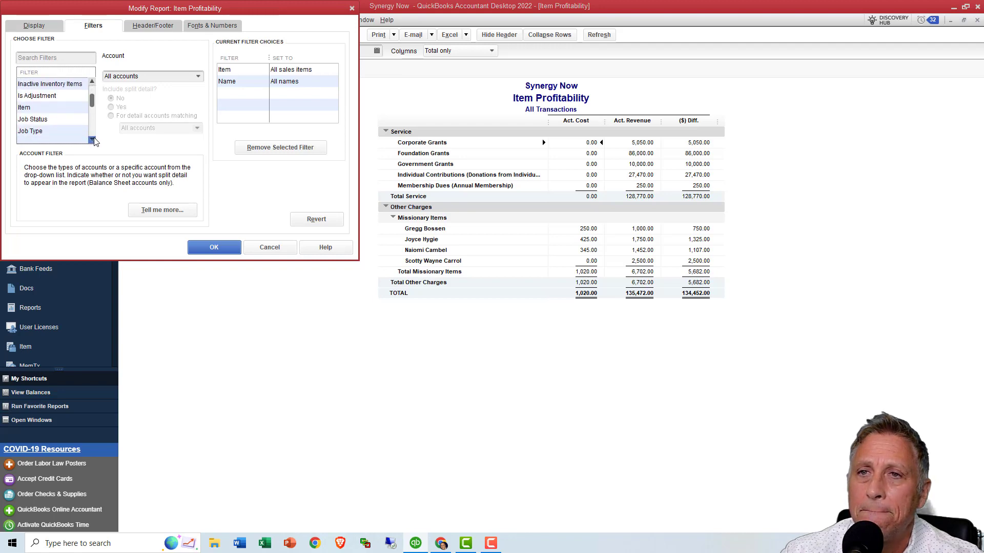
{"action": "left_click", "coordinate": [60, 109]}
{"action": "left_click", "coordinate": [198, 76]}
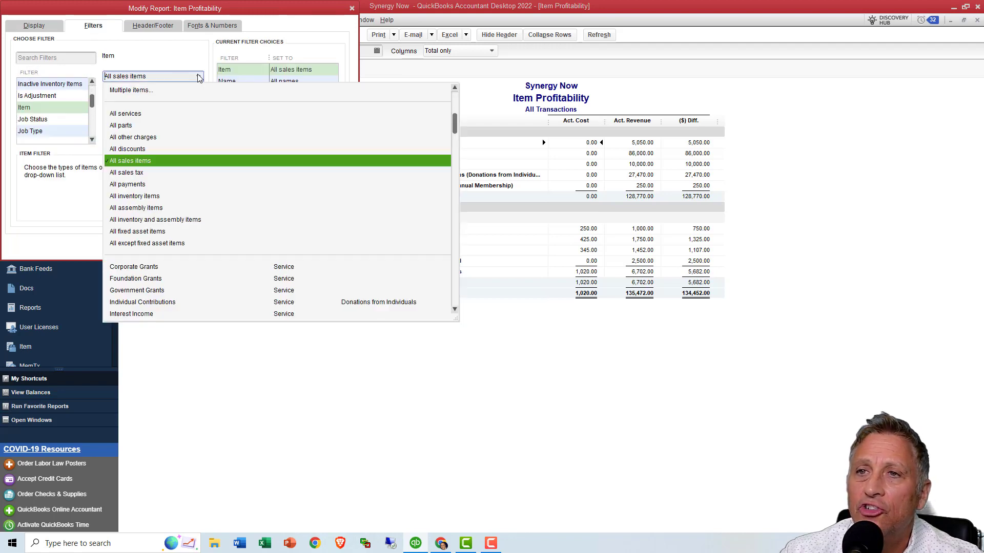
{"action": "left_click", "coordinate": [156, 138]}
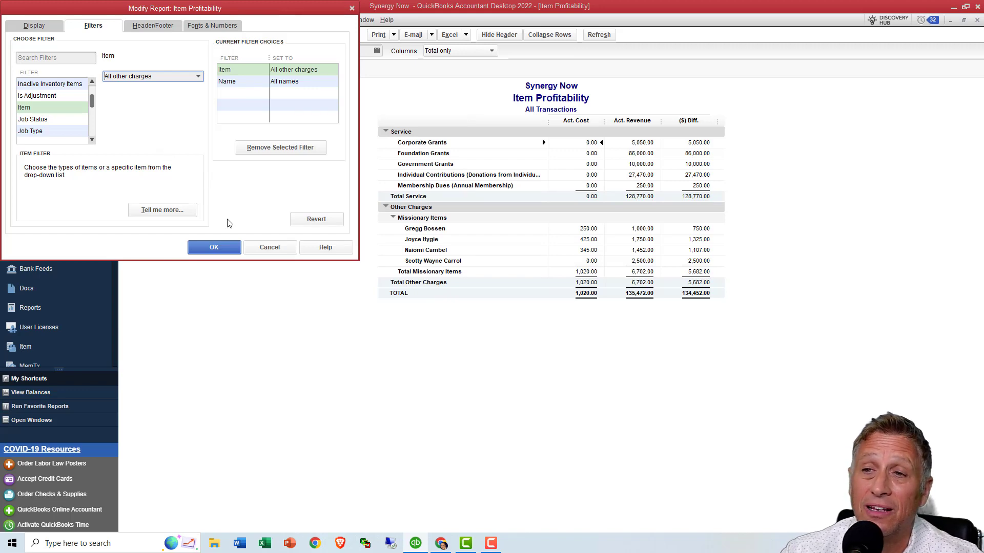
{"action": "left_click", "coordinate": [222, 244]}
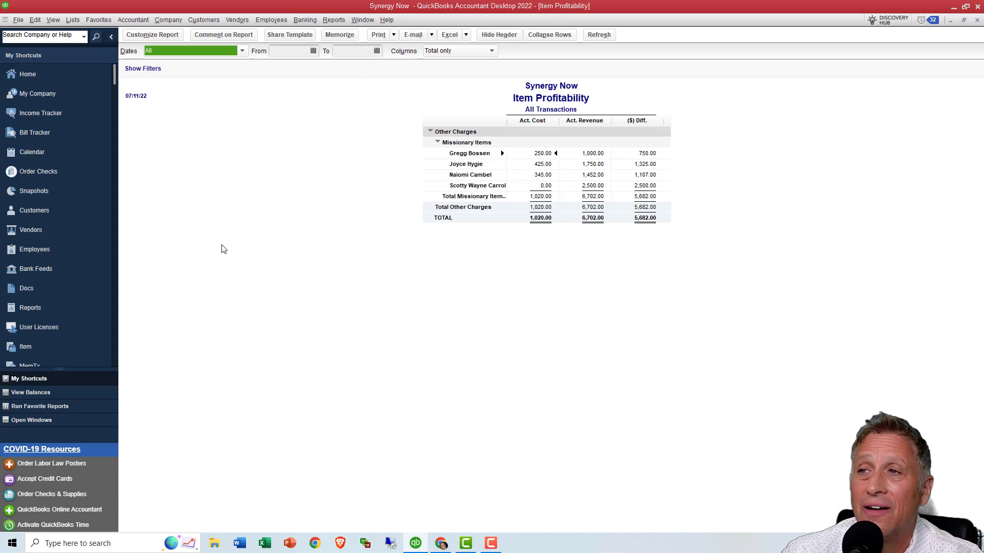
- Change the report title in the Item Profitability report's header to Missionary Report
{"action": "left_click", "coordinate": [163, 37]}
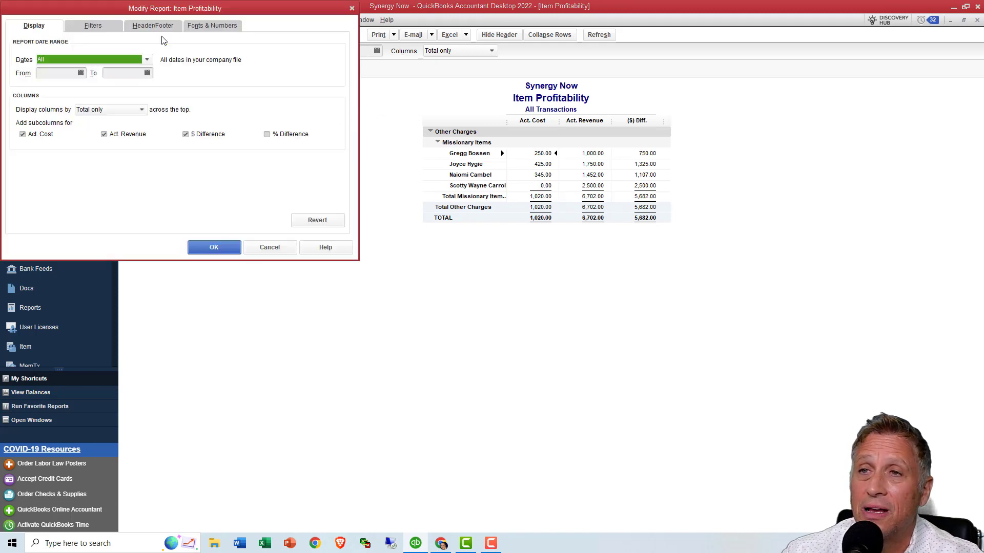
{"action": "left_click", "coordinate": [157, 24]}
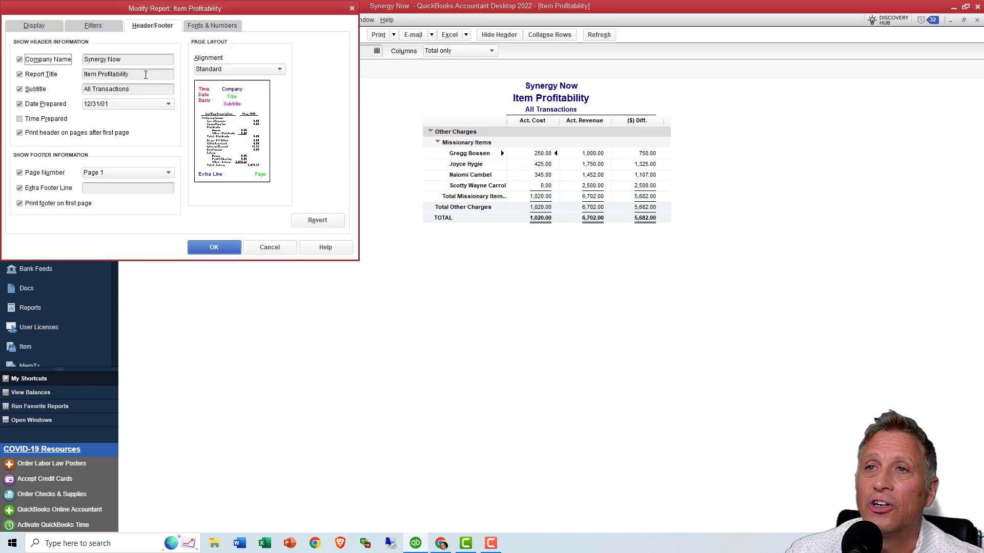
{"action": "left_click_drag", "start_coordinate": [146, 74], "coordinate": [84, 74]}
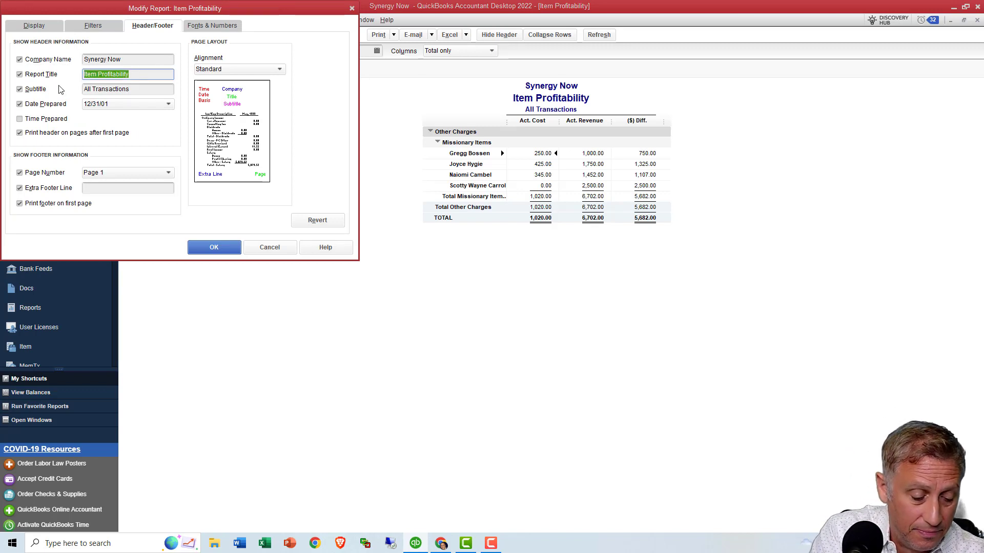
{"action": "type", "text": "Missiona"}
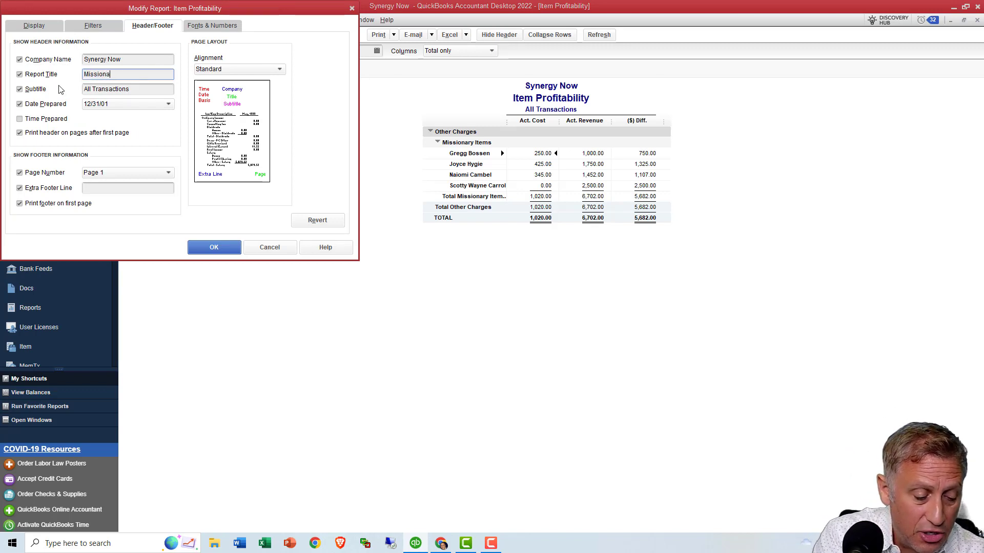
{"action": "type", "text": "ry Report"}
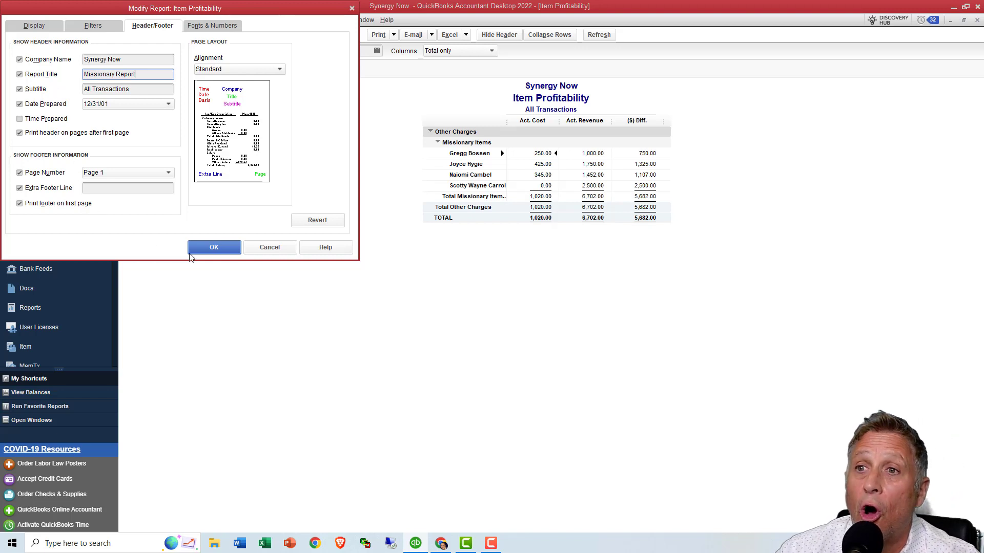
{"action": "left_click", "coordinate": [208, 250]}
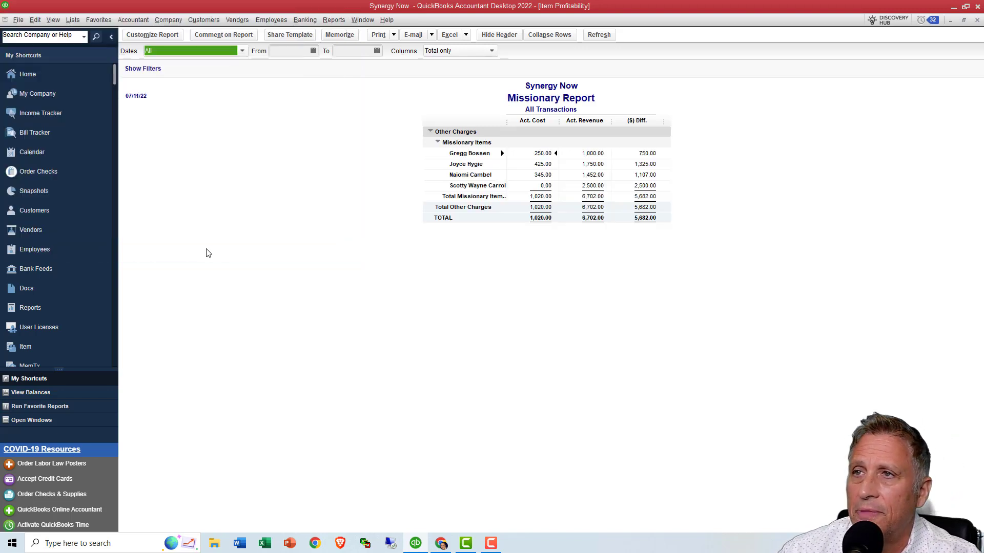
- Try to memorize the customized report under the name Missionary Report
{"action": "left_click", "coordinate": [337, 36]}
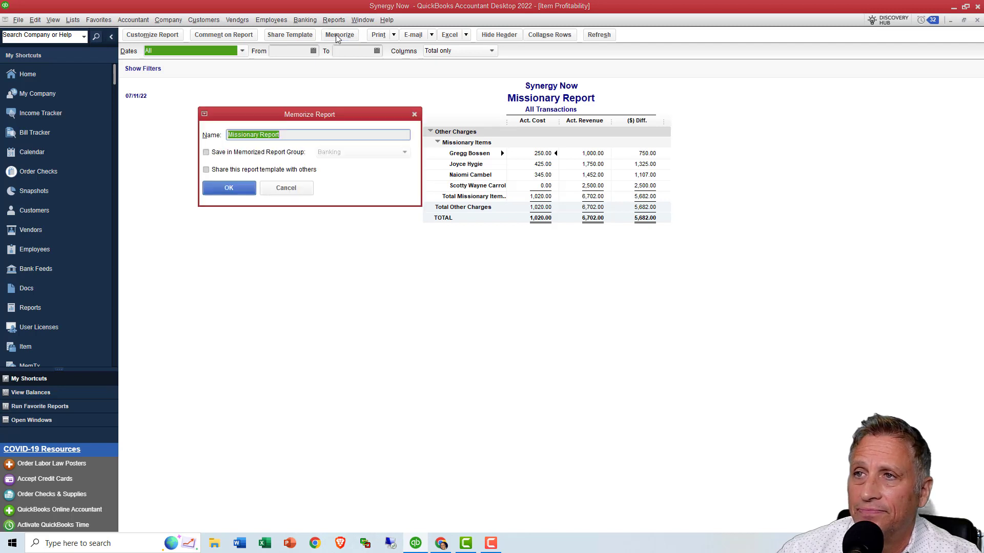
{"action": "left_click", "coordinate": [239, 188]}
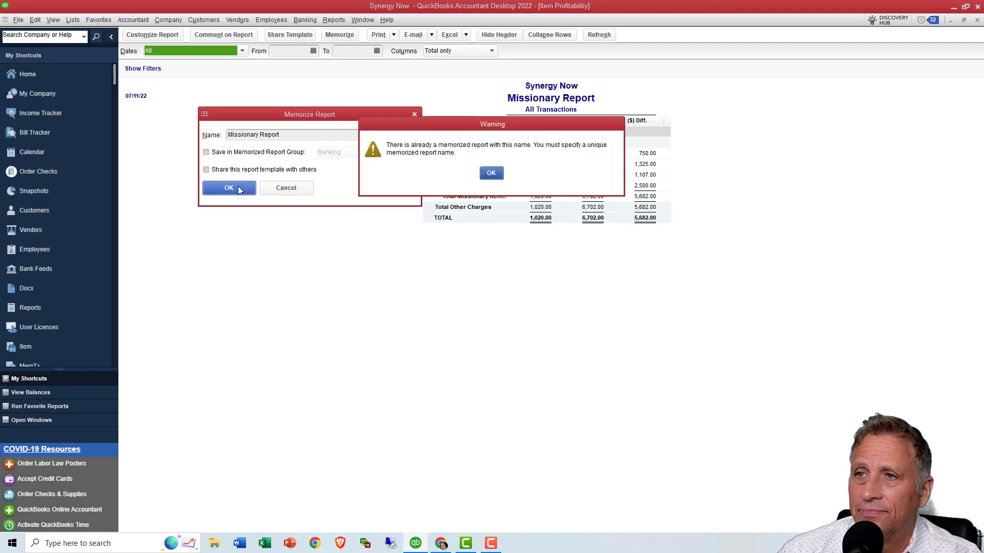
{"action": "left_click", "coordinate": [490, 173]}
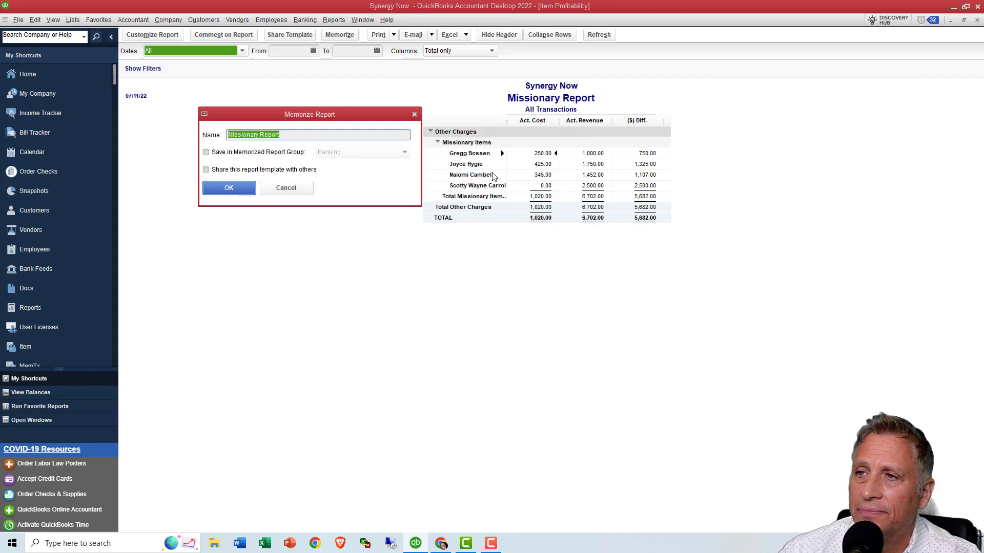
{"action": "left_click", "coordinate": [414, 115]}
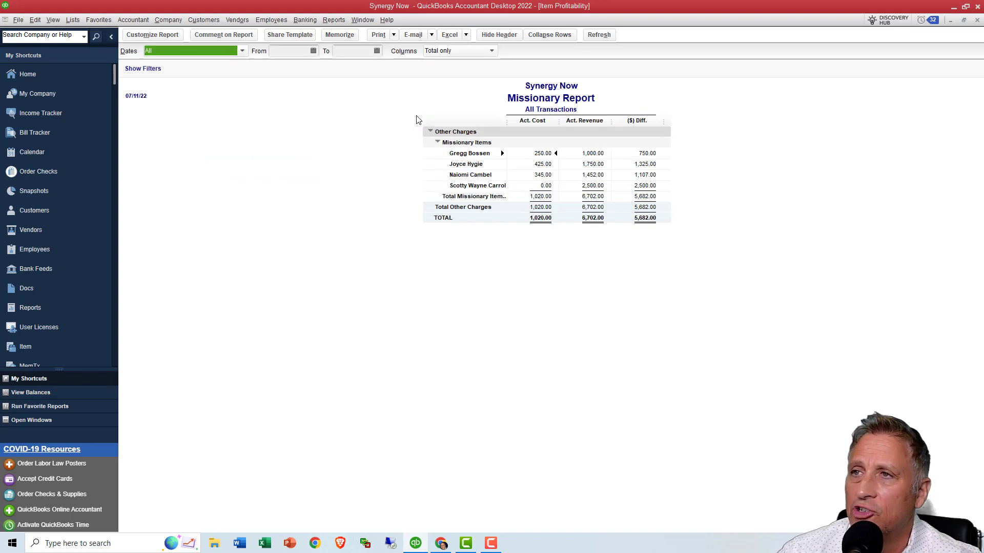
- Run the memorized Missionary Report, examine the transactions behind the first missionary's difference, and return to the report
{"action": "left_click", "coordinate": [334, 21]}
{"action": "mouse_move", "coordinate": [348, 48]}
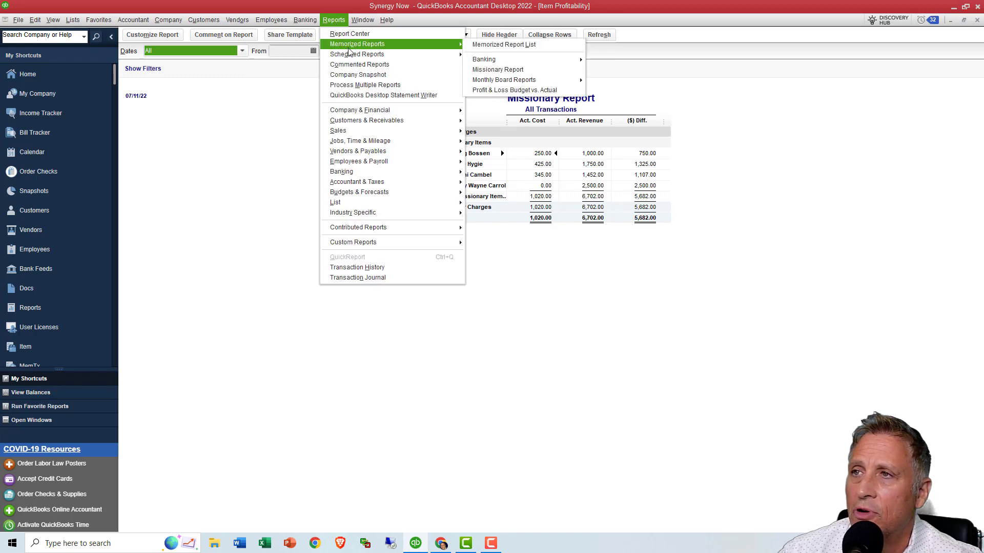
{"action": "left_click", "coordinate": [493, 72]}
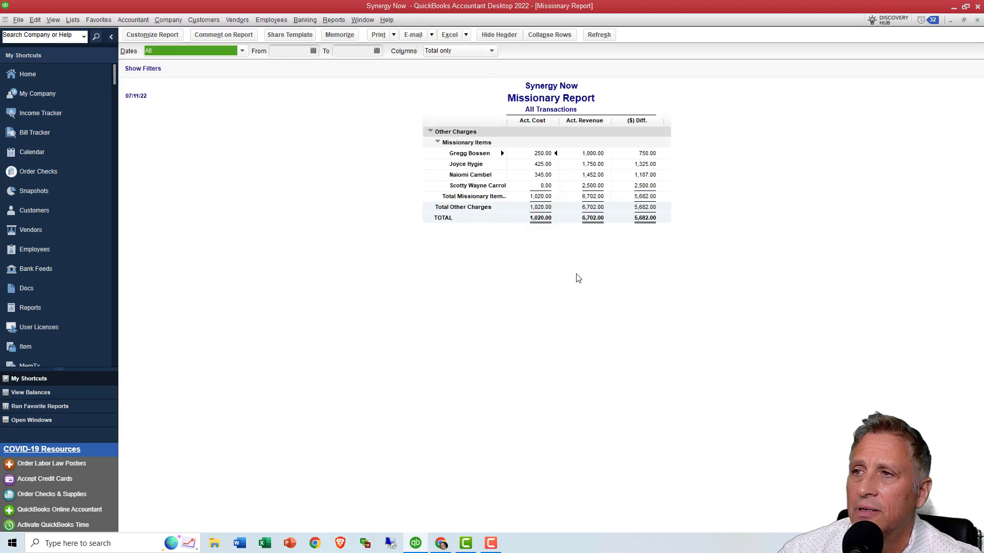
{"action": "double_click", "coordinate": [645, 154]}
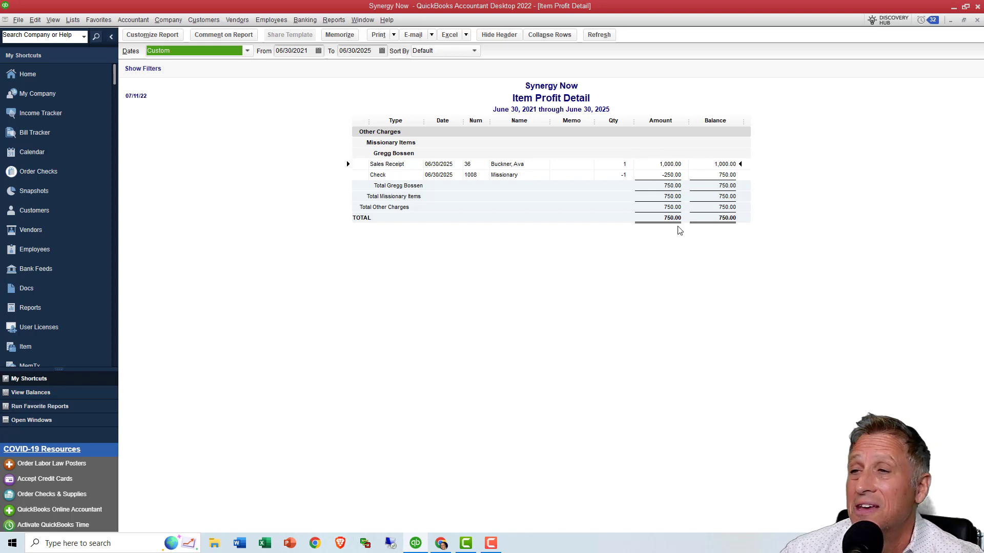
{"action": "key", "text": "Escape"}
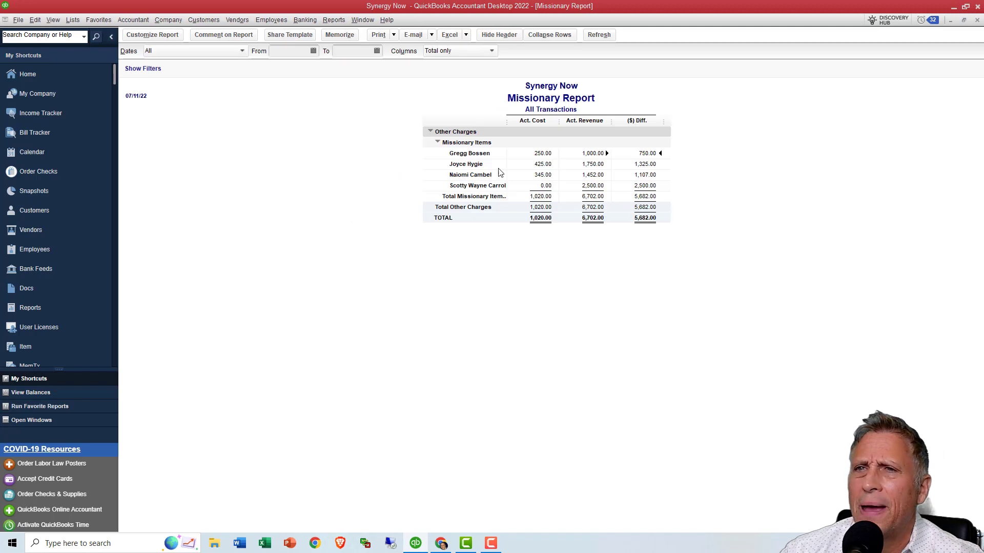
- Open the Item List and check the expense and income accounts of the first missionary subitem without changing them
{"action": "left_click", "coordinate": [75, 21]}
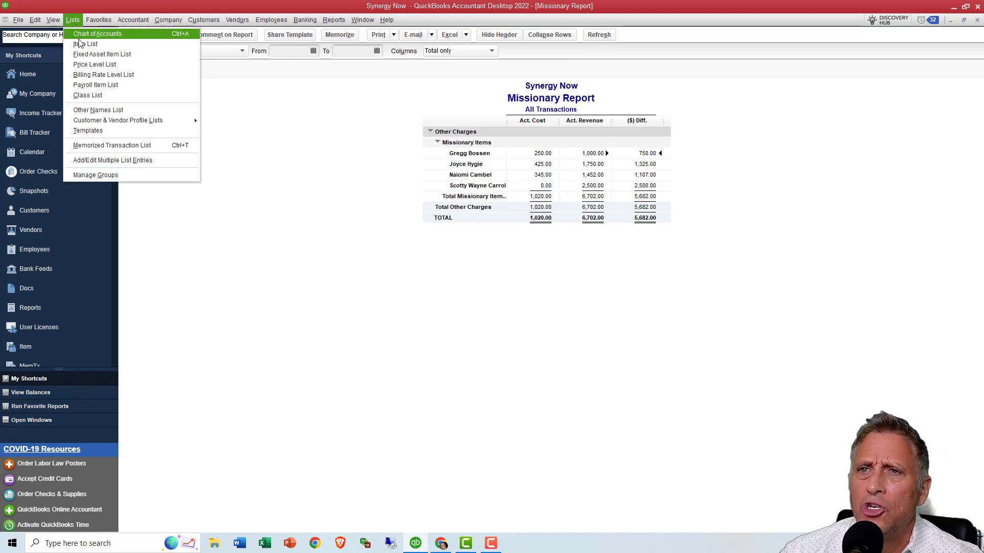
{"action": "left_click", "coordinate": [79, 44]}
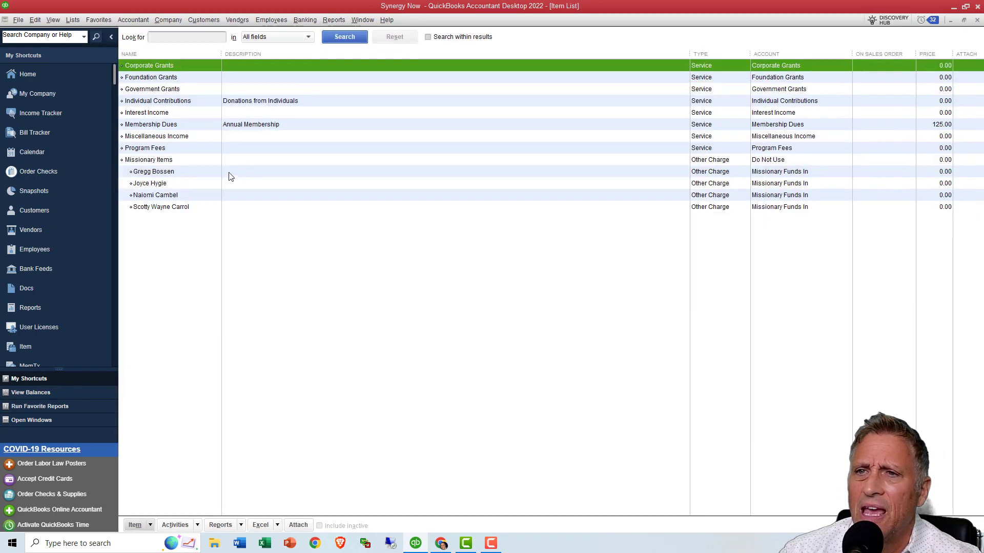
{"action": "left_click", "coordinate": [200, 183]}
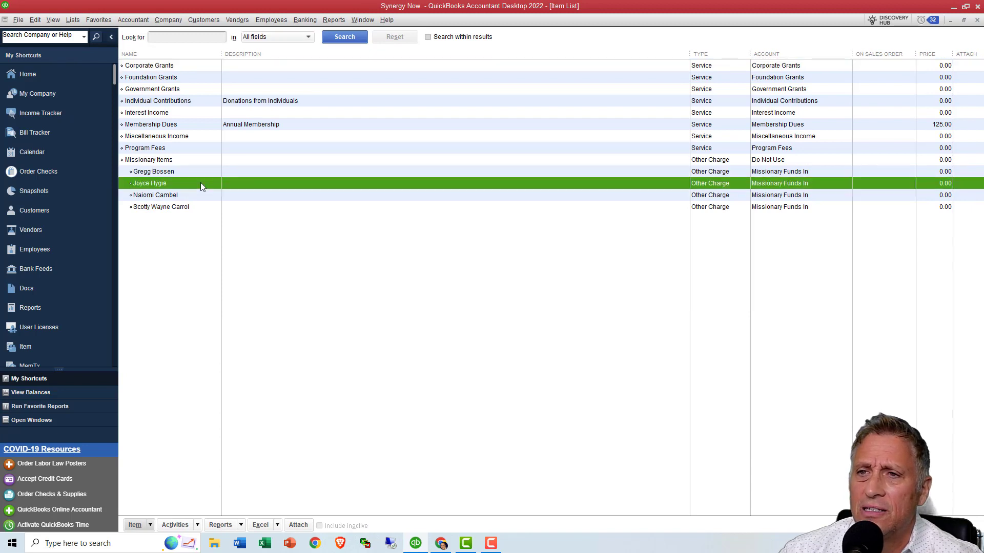
{"action": "left_click", "coordinate": [198, 193]}
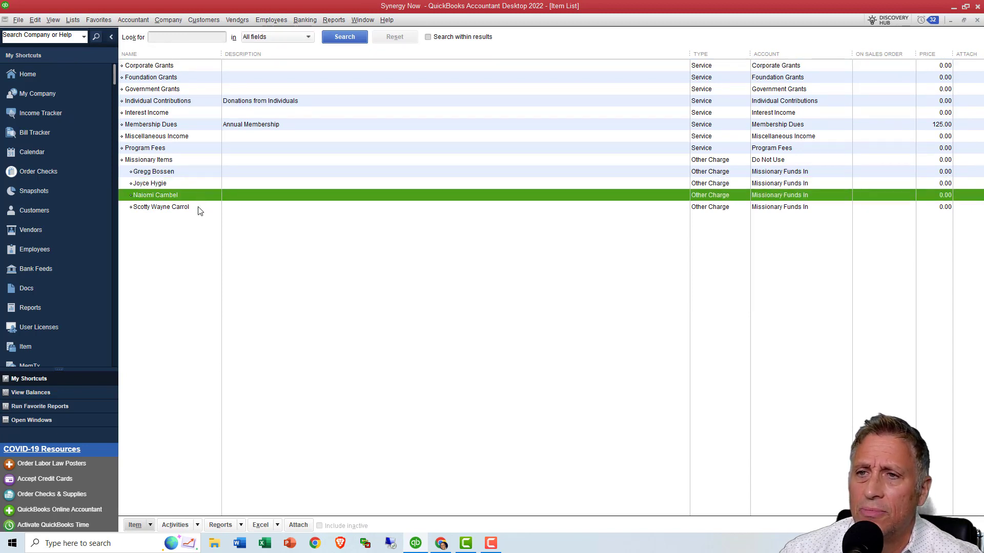
{"action": "left_click", "coordinate": [199, 207]}
{"action": "double_click", "coordinate": [196, 171]}
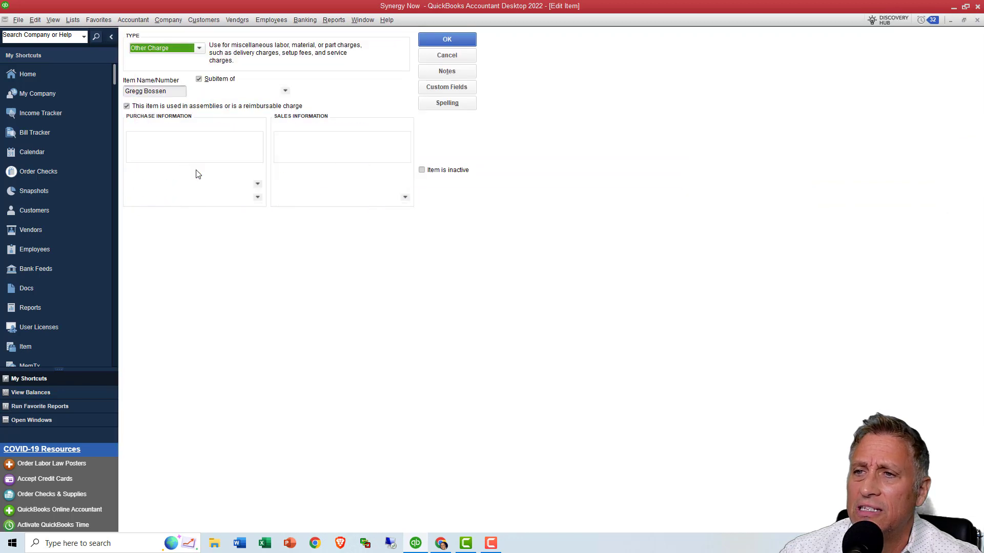
{"action": "left_click", "coordinate": [258, 185]}
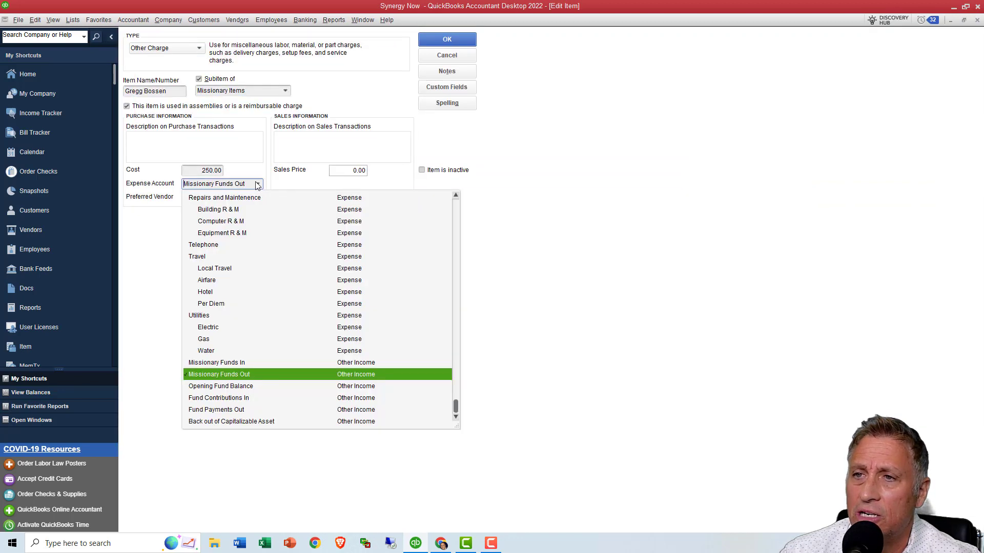
{"action": "left_click", "coordinate": [258, 185]}
{"action": "left_click", "coordinate": [405, 198]}
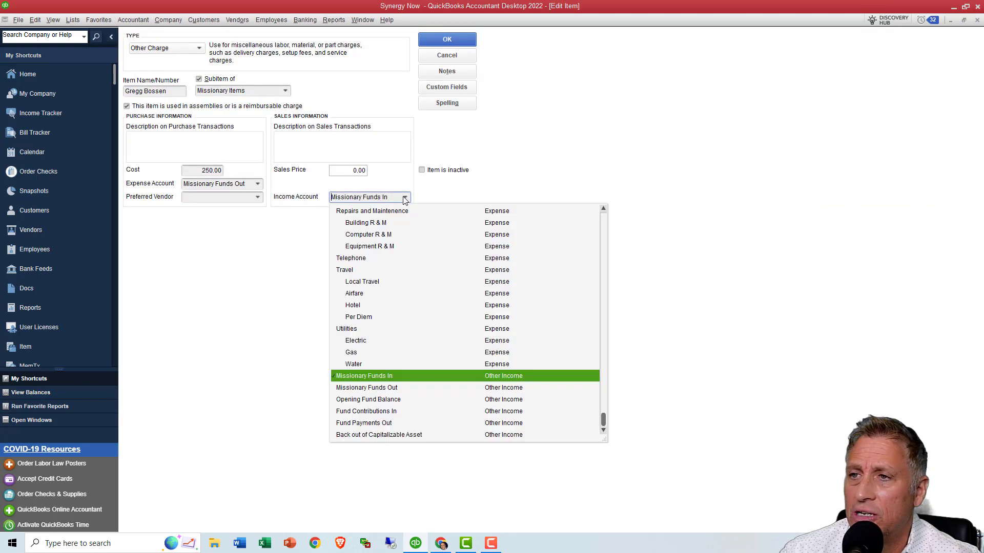
{"action": "left_click", "coordinate": [404, 198]}
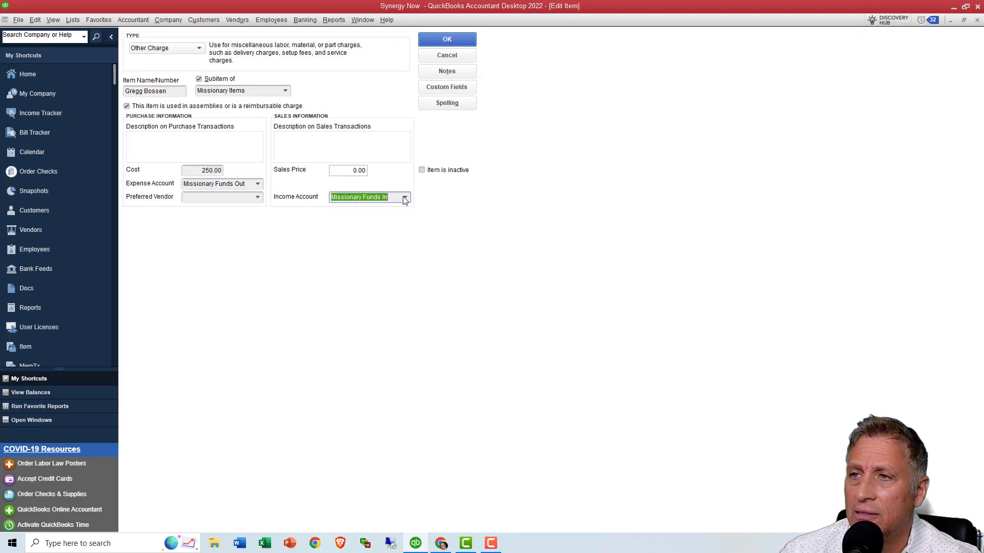
{"action": "left_click", "coordinate": [433, 54]}
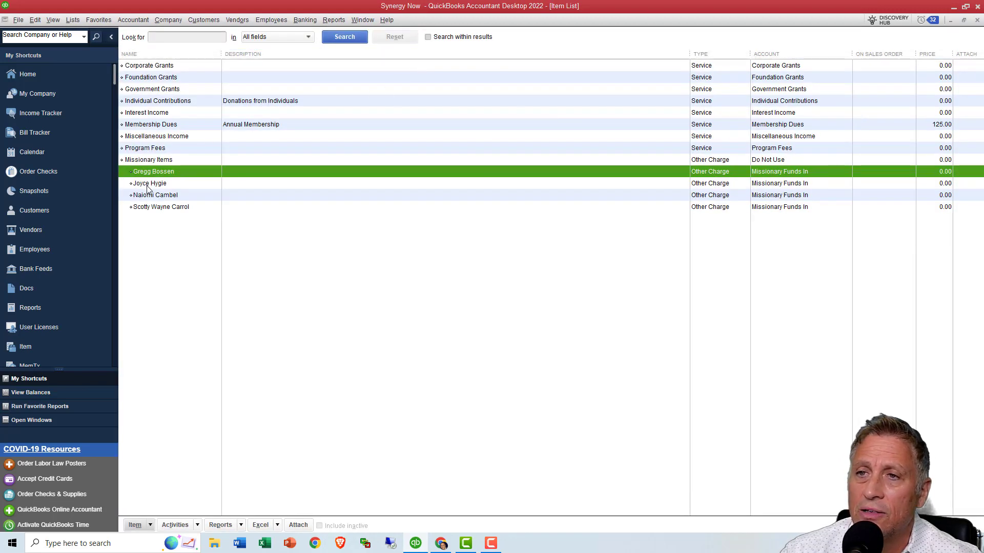
- Check the expense and income accounts of the second missionary subitem, leaving the item without changes
{"action": "double_click", "coordinate": [148, 184]}
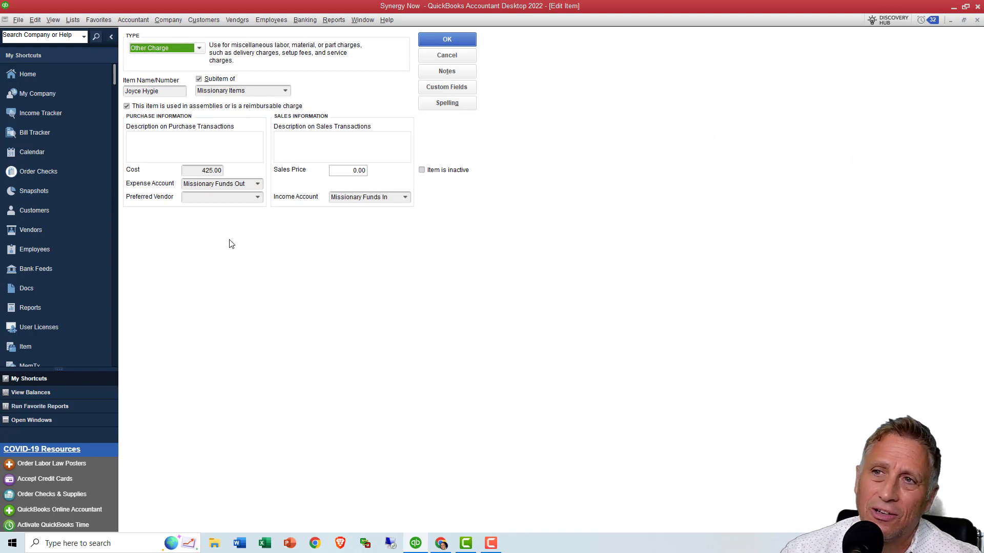
{"action": "left_click", "coordinate": [257, 184]}
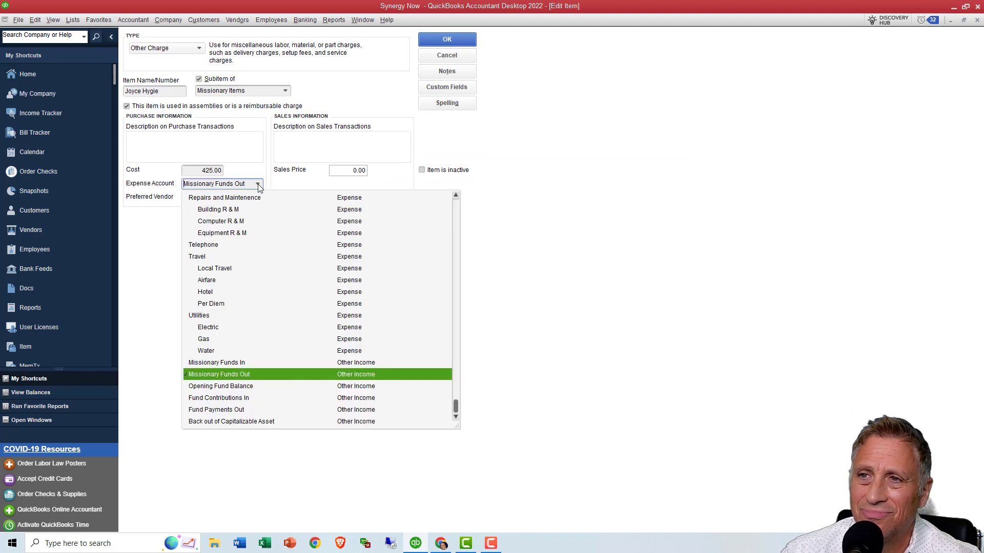
{"action": "left_click", "coordinate": [257, 184]}
{"action": "left_click", "coordinate": [406, 198]}
{"action": "left_click", "coordinate": [406, 198]}
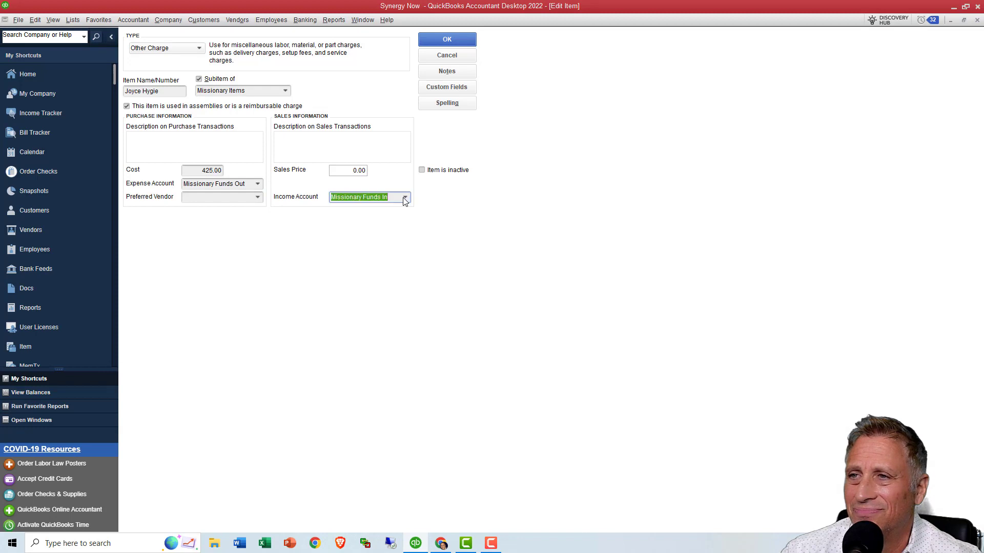
{"action": "left_click", "coordinate": [436, 55]}
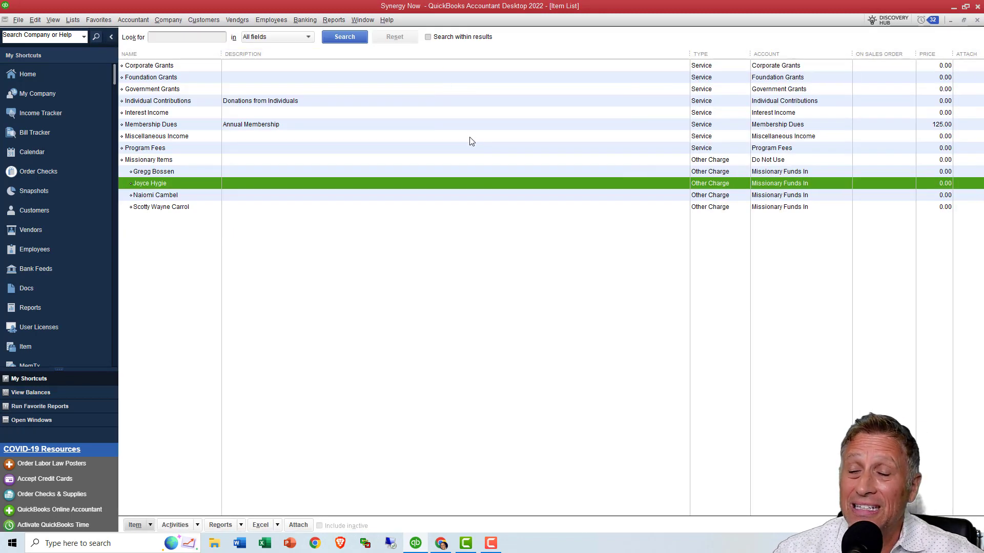
- Switch to the QuickBooks Made Easy for Nonprofits website in Chrome
{"action": "key", "text": "alt+Tab"}
{"action": "key", "text": "alt+Tab"}
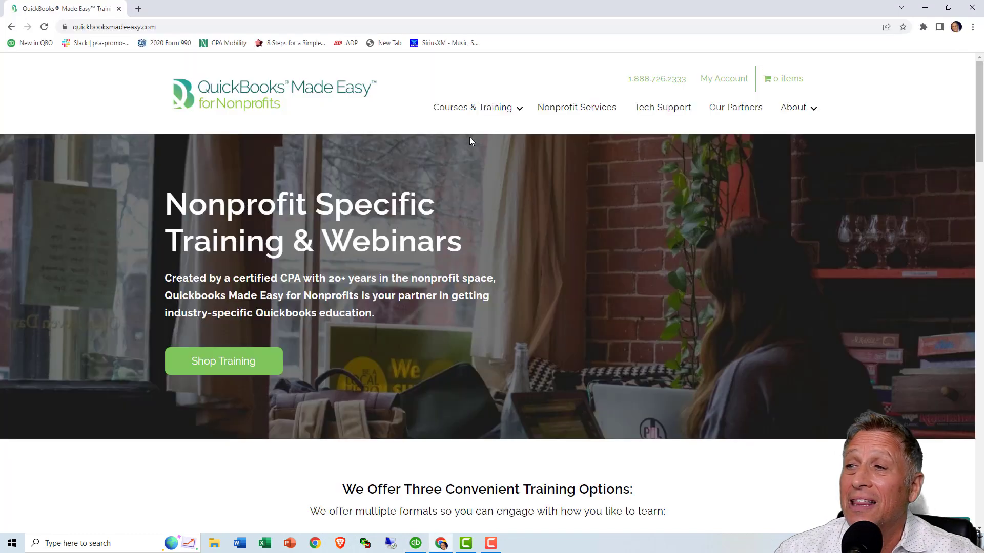